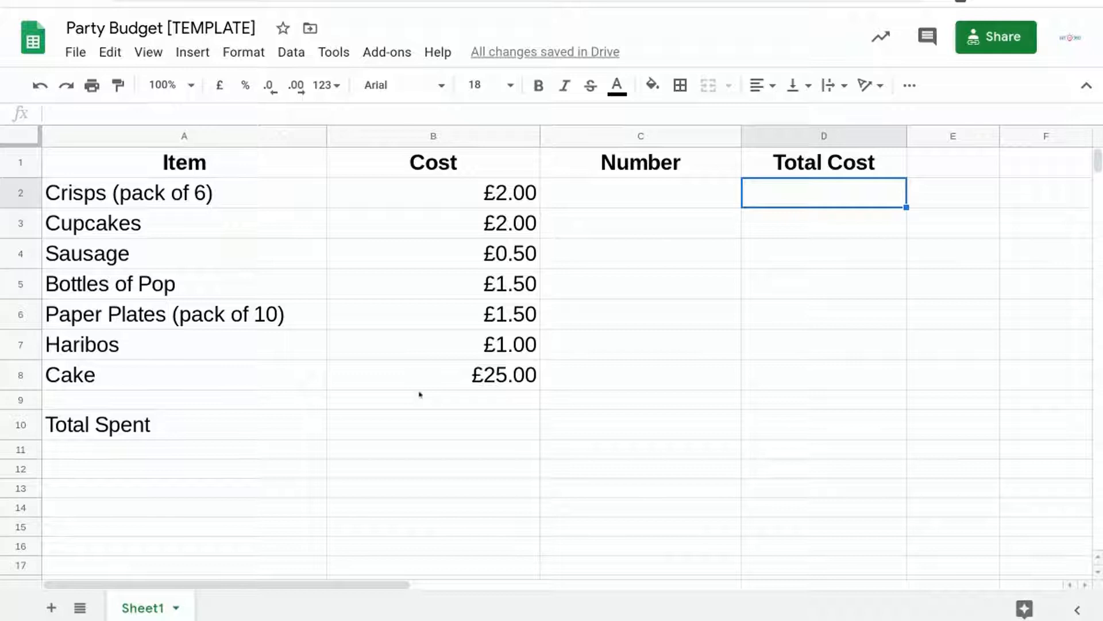
{"action": "left_click", "coordinate": [690, 136]}
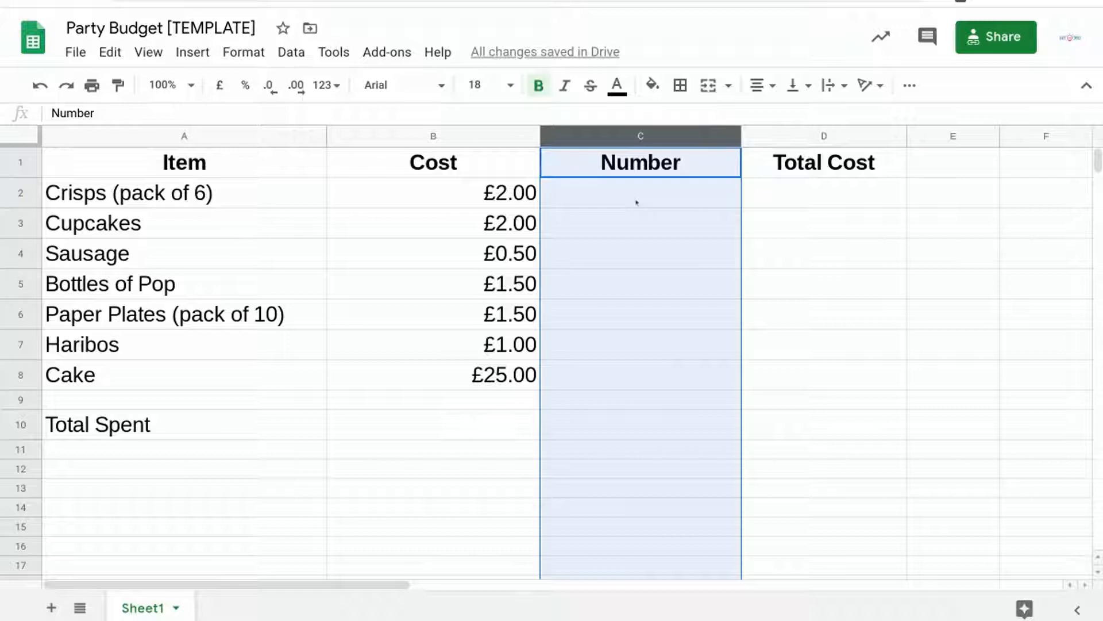
{"action": "left_click", "coordinate": [797, 137]}
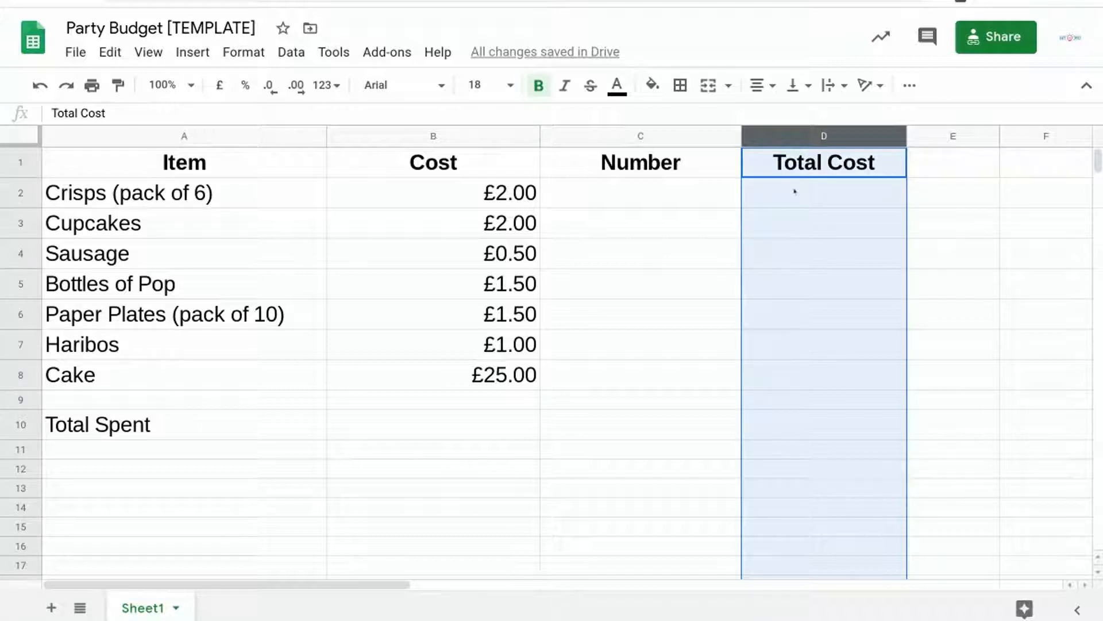
{"action": "left_click", "coordinate": [21, 425]}
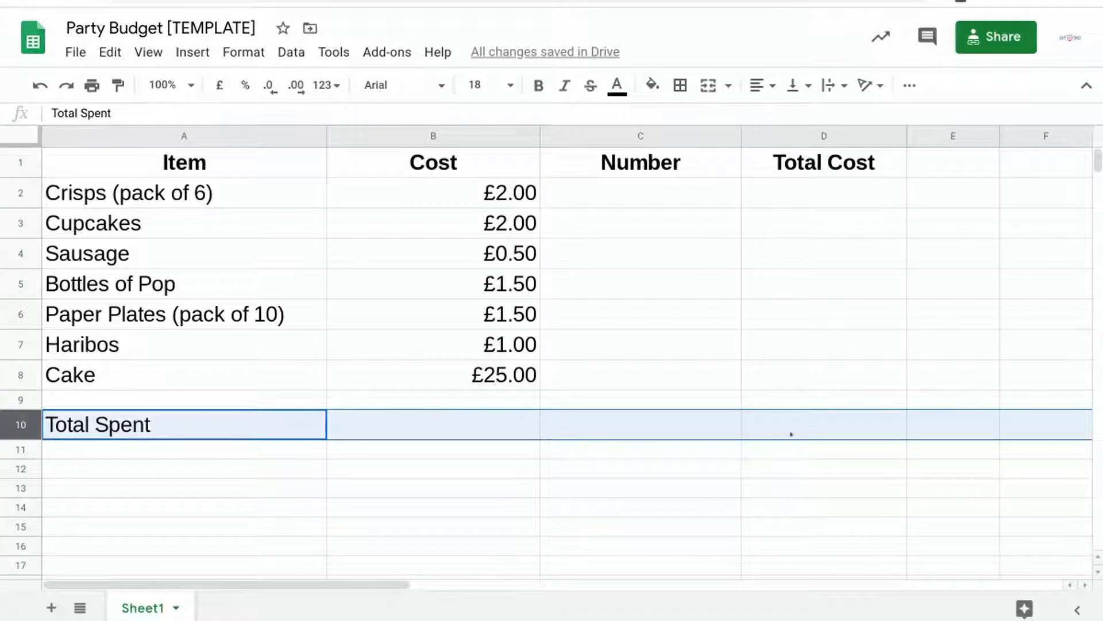
{"action": "left_click", "coordinate": [835, 428]}
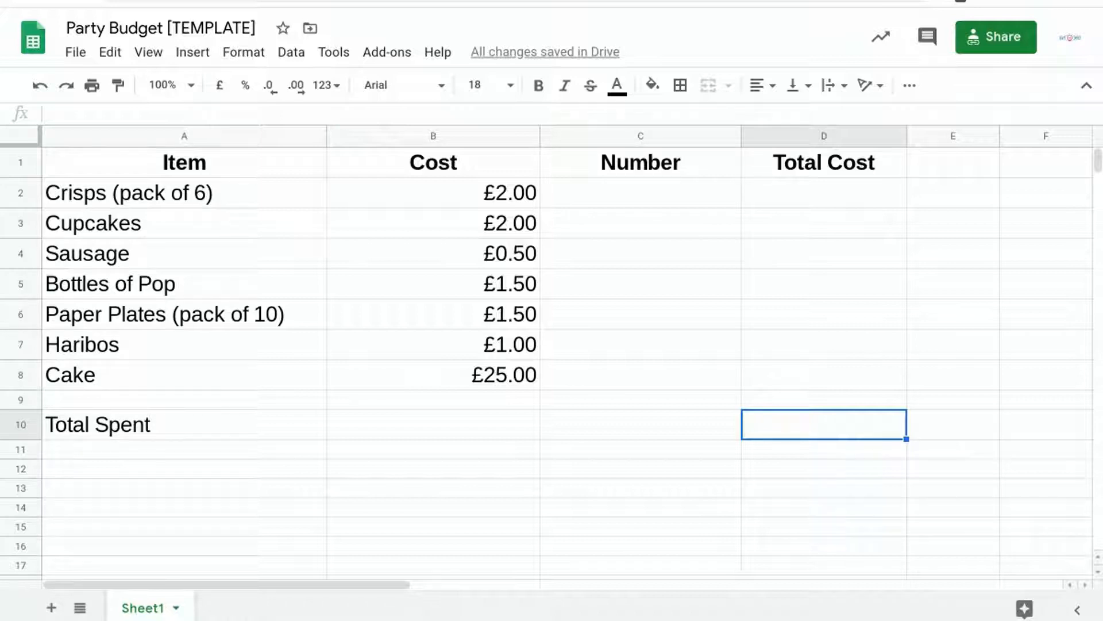
Enter the item quantities 6, 8, 10, 3, 3, 7 and 1 in cells C2 to C8 of the Number column.
{"action": "left_click", "coordinate": [671, 195]}
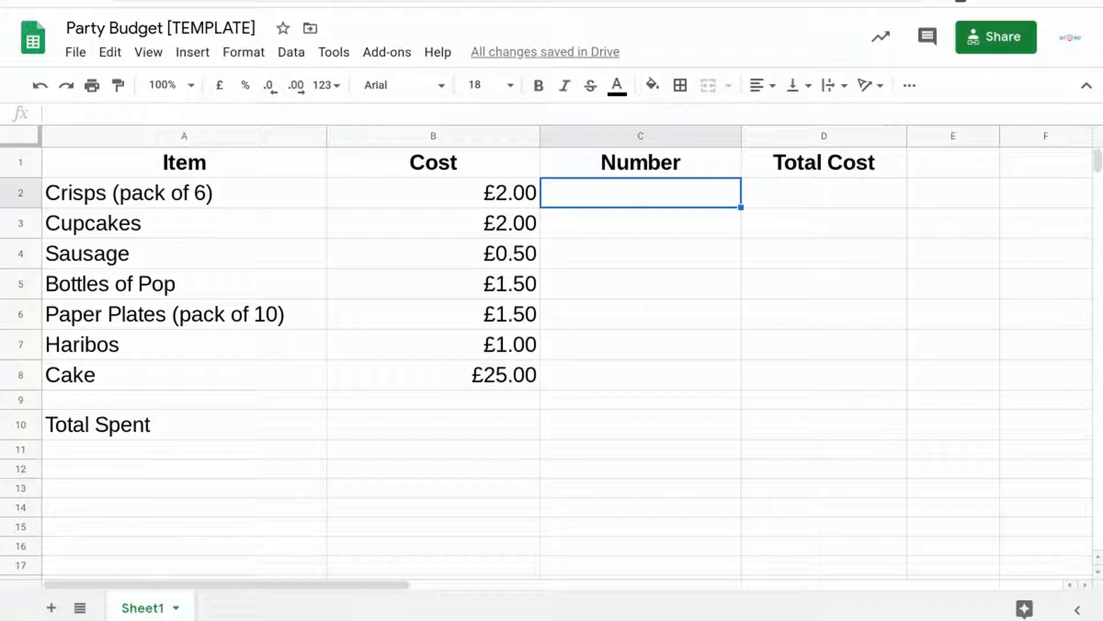
{"action": "type", "text": "6"}
{"action": "key", "text": "Return"}
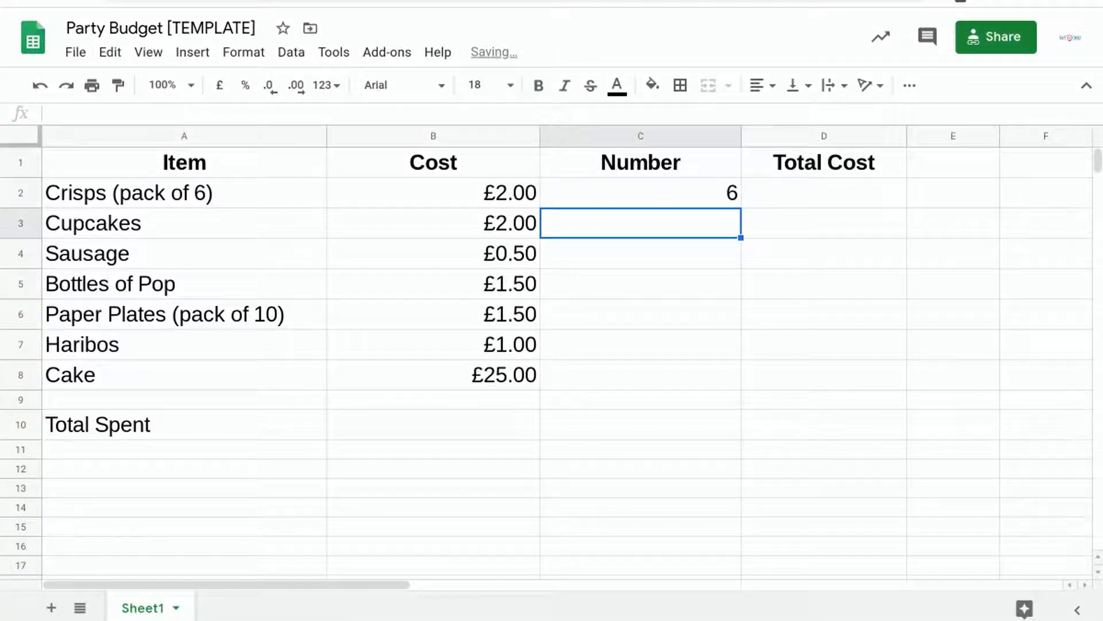
{"action": "type", "text": "8"}
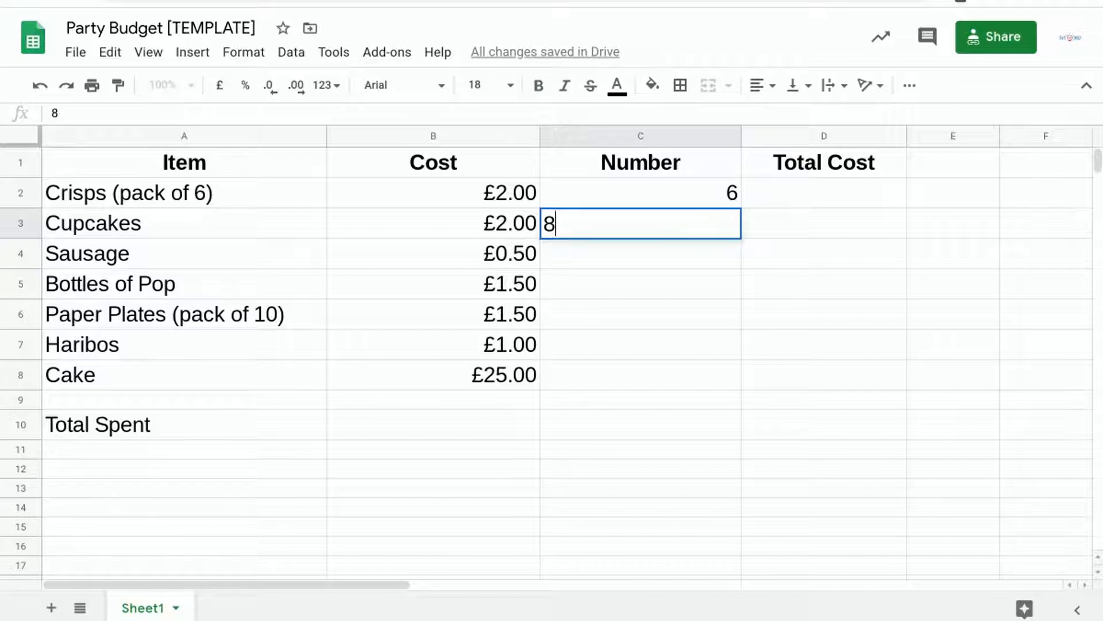
{"action": "key", "text": "Return"}
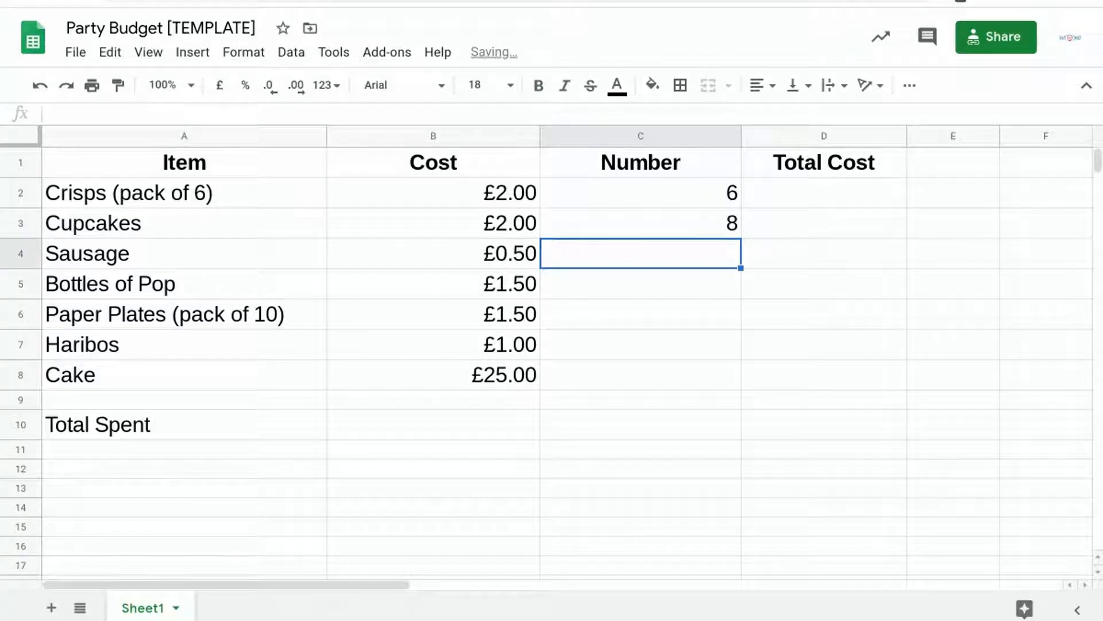
{"action": "type", "text": "10"}
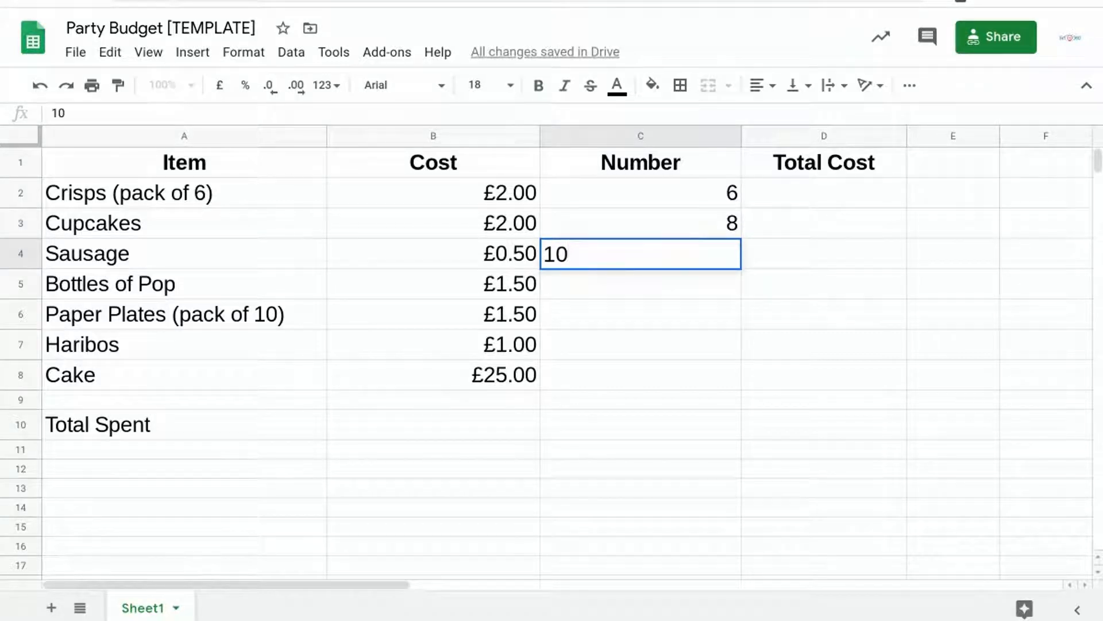
{"action": "key", "text": "Return"}
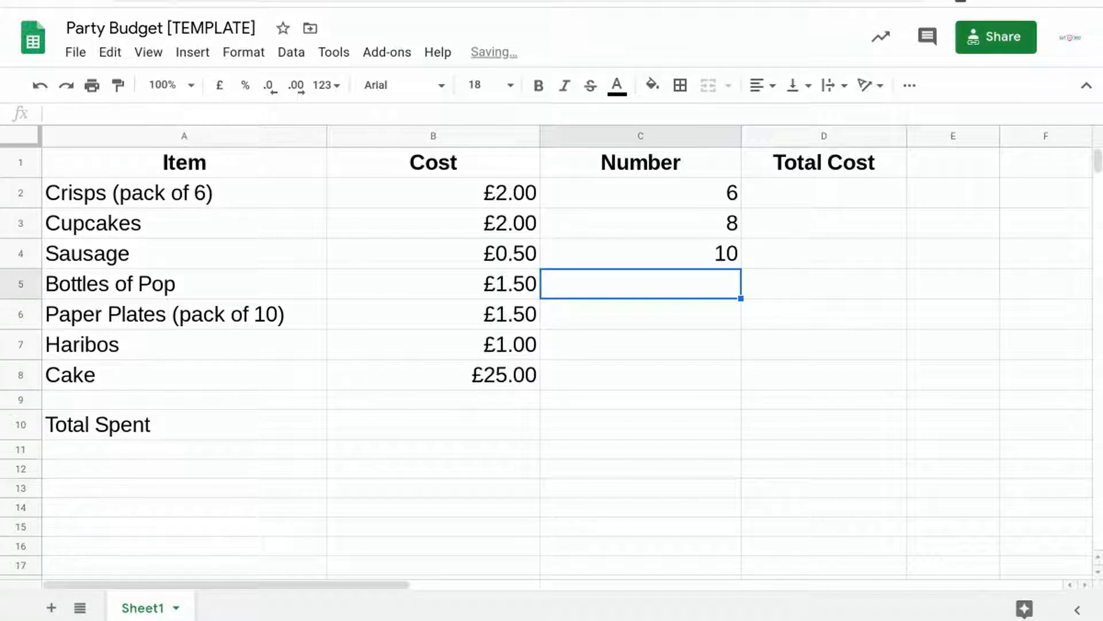
{"action": "type", "text": "3"}
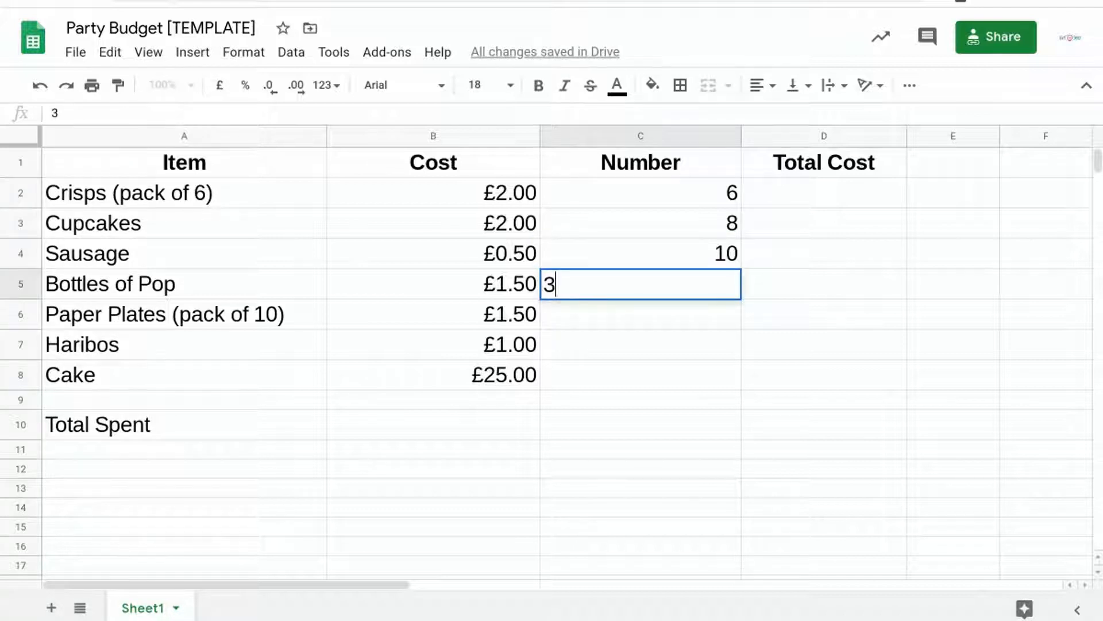
{"action": "key", "text": "Return"}
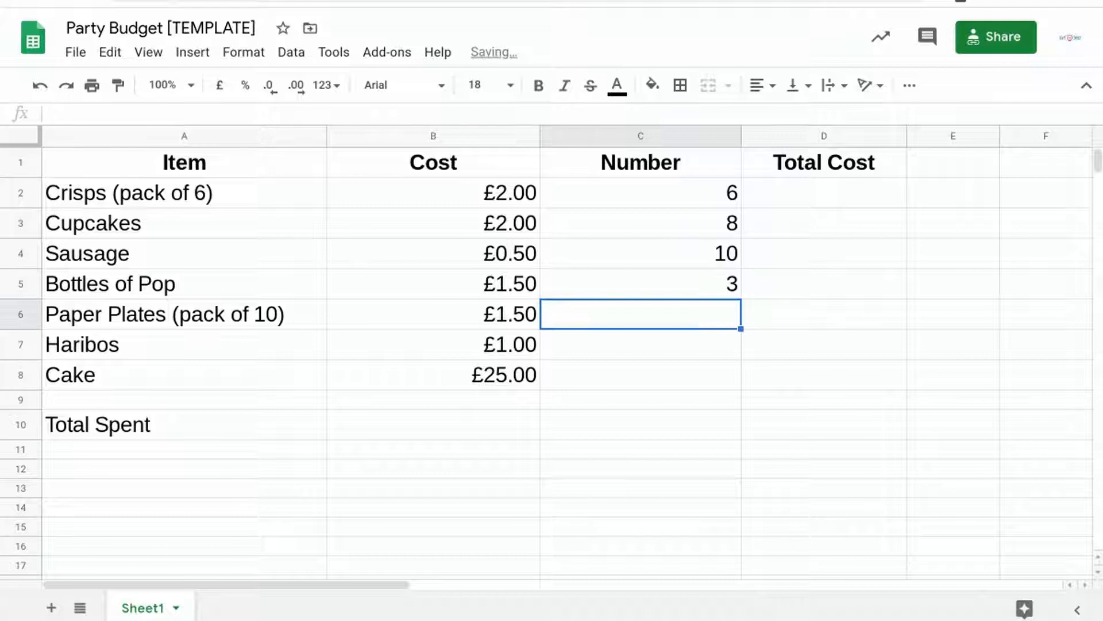
{"action": "type", "text": "3"}
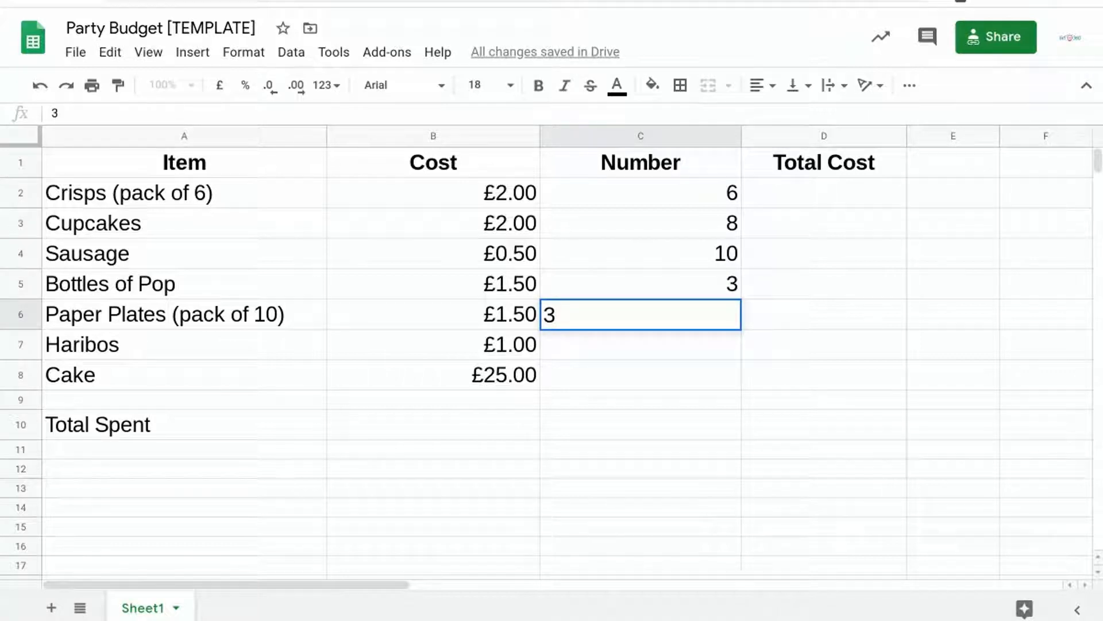
{"action": "key", "text": "Return"}
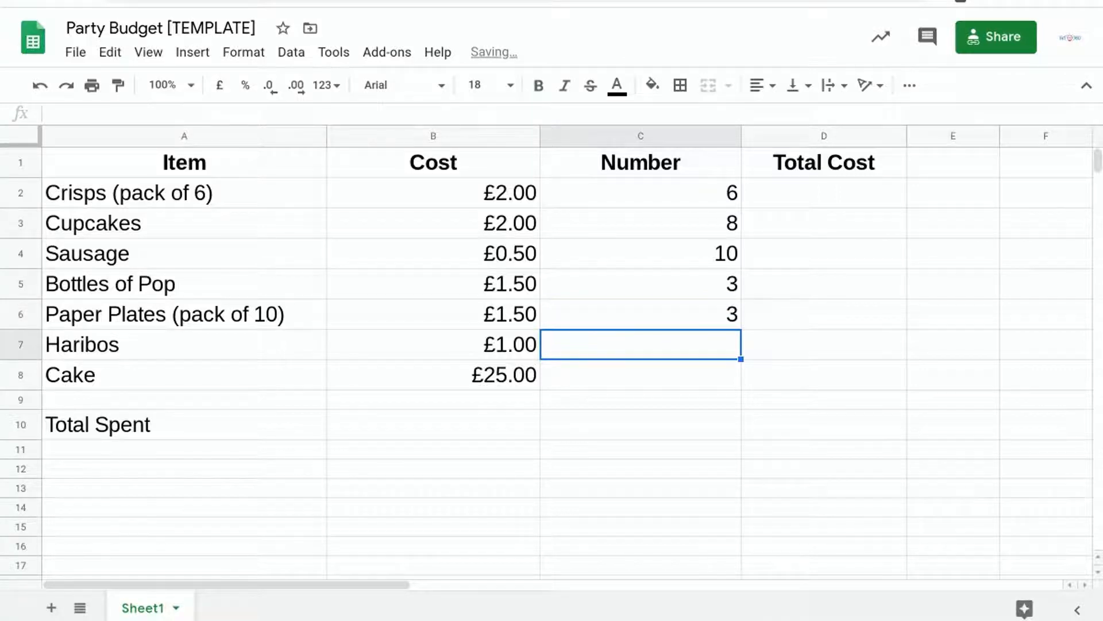
{"action": "type", "text": "7"}
{"action": "key", "text": "Return"}
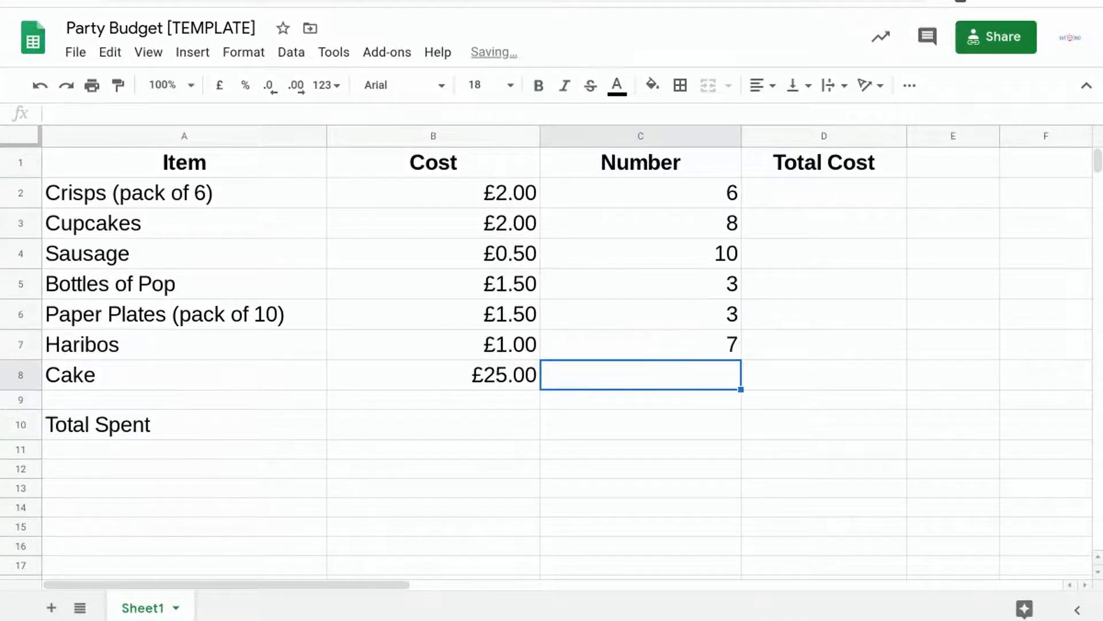
{"action": "type", "text": "1"}
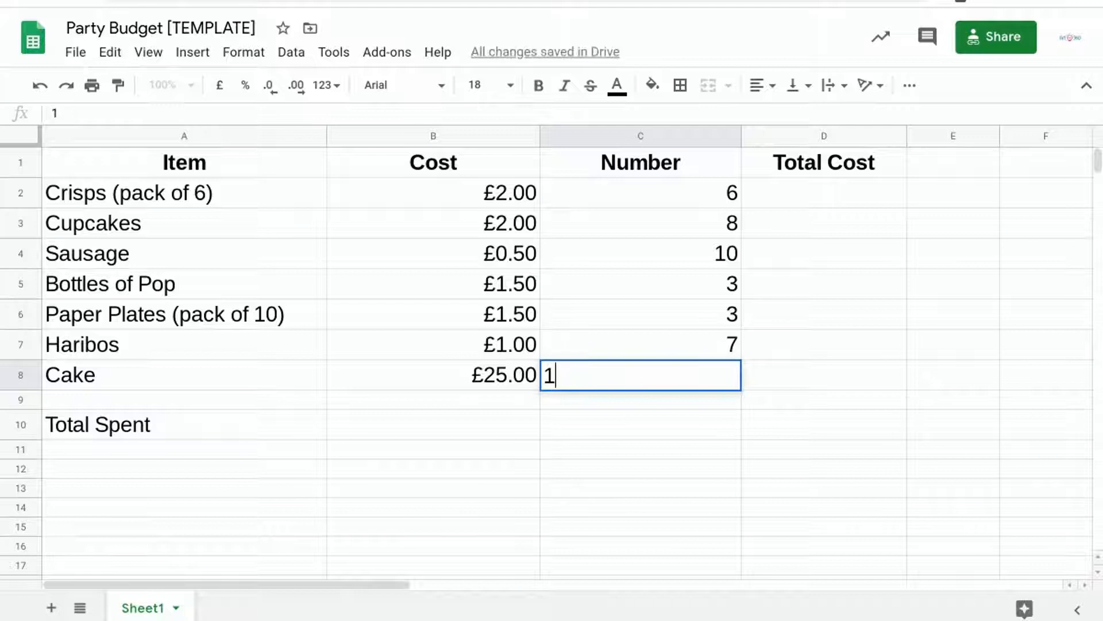
{"action": "key", "text": "Return"}
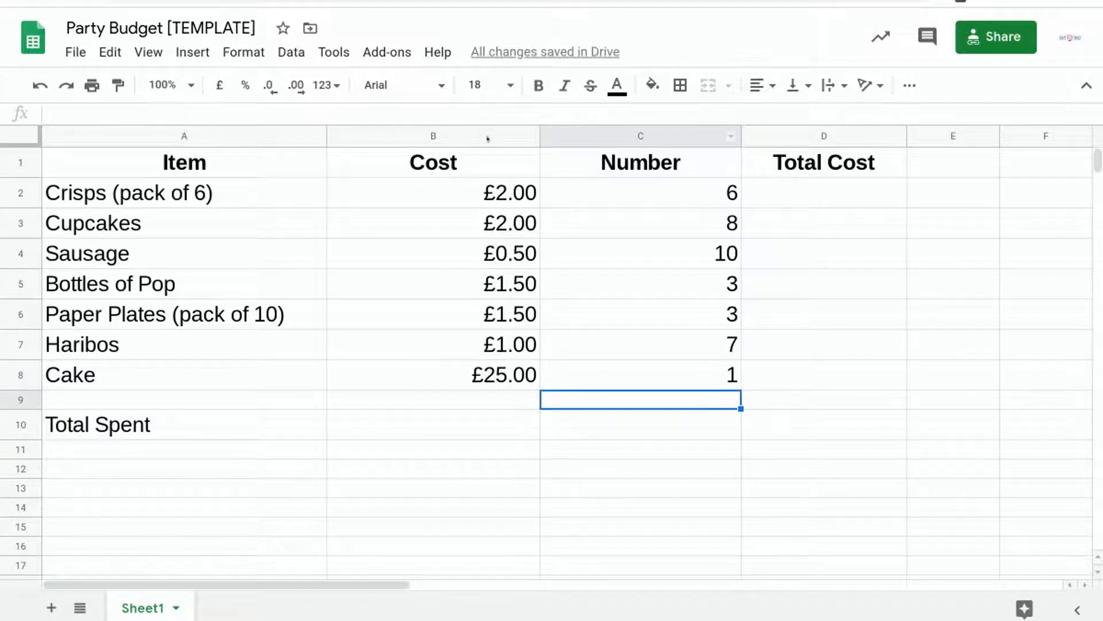
Calculate the total cost of the crisps in D2 with the formula =SUM(B2*C2).
{"action": "left_click", "coordinate": [788, 198]}
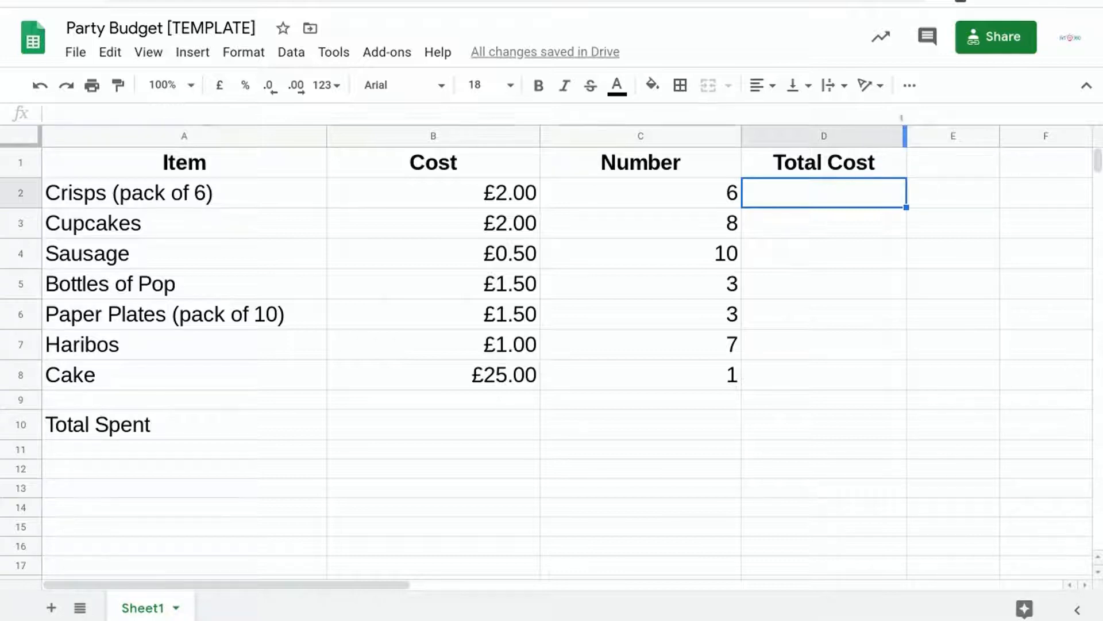
{"action": "left_click", "coordinate": [908, 86]}
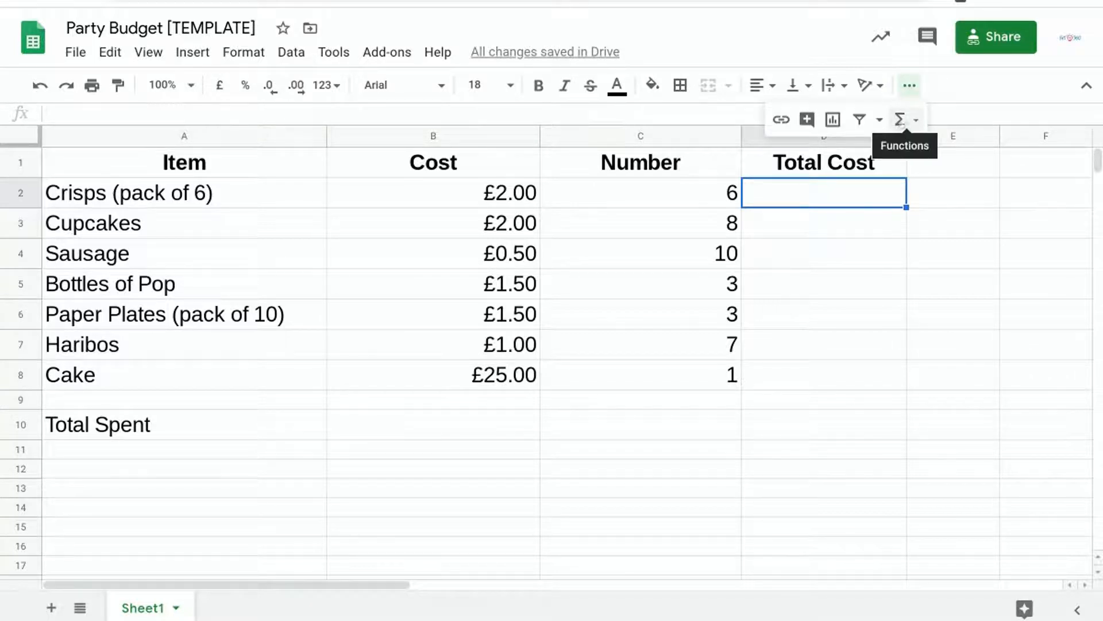
{"action": "left_click", "coordinate": [910, 123]}
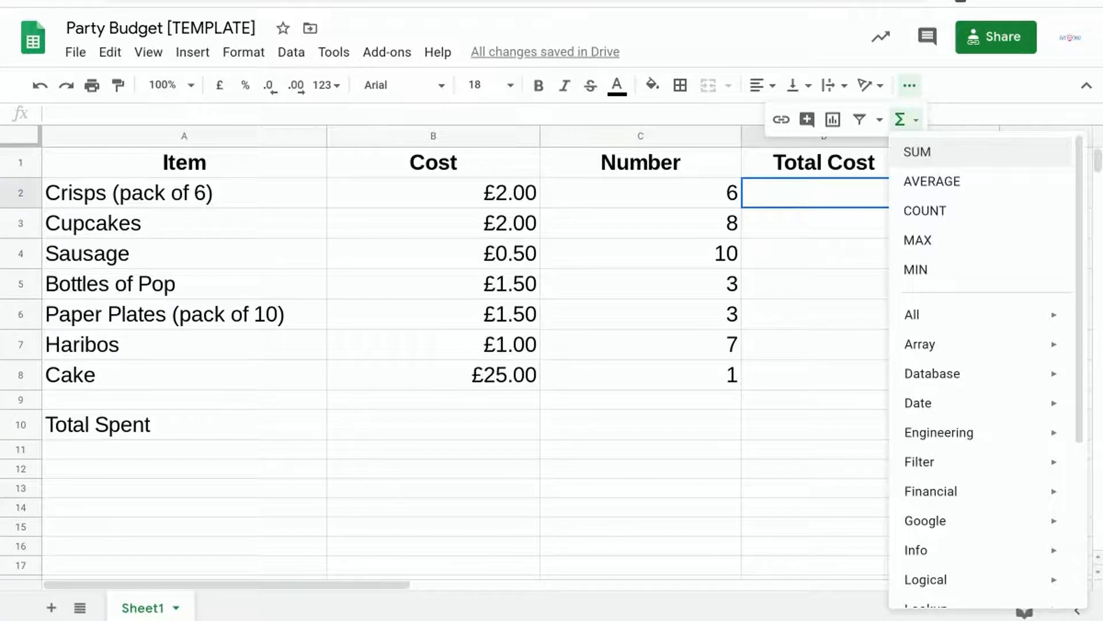
{"action": "left_click", "coordinate": [931, 153]}
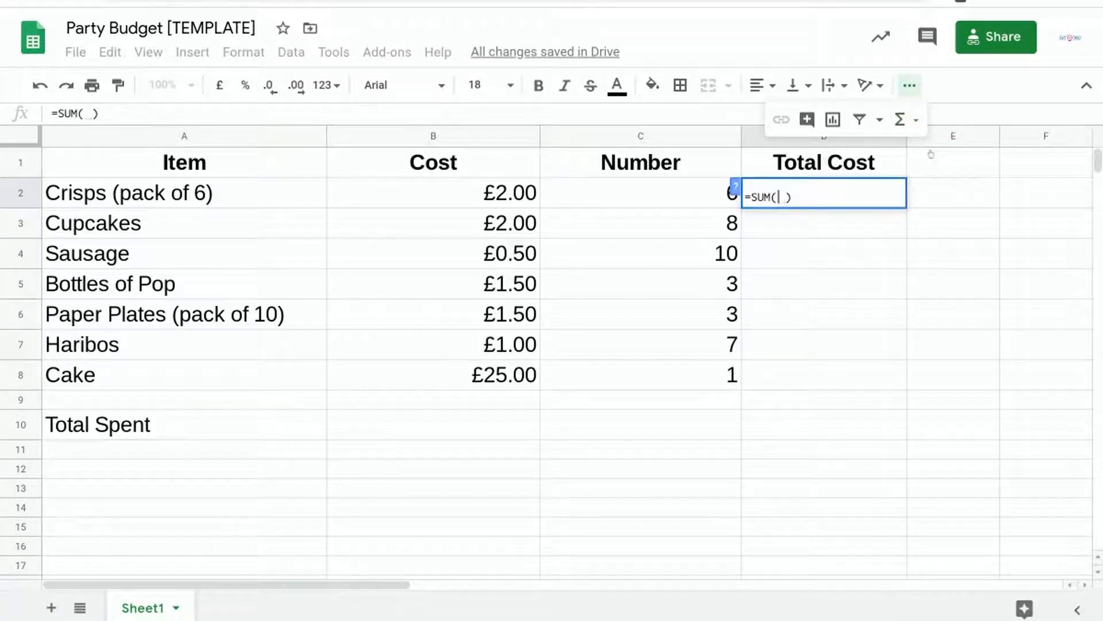
{"action": "left_click", "coordinate": [471, 193]}
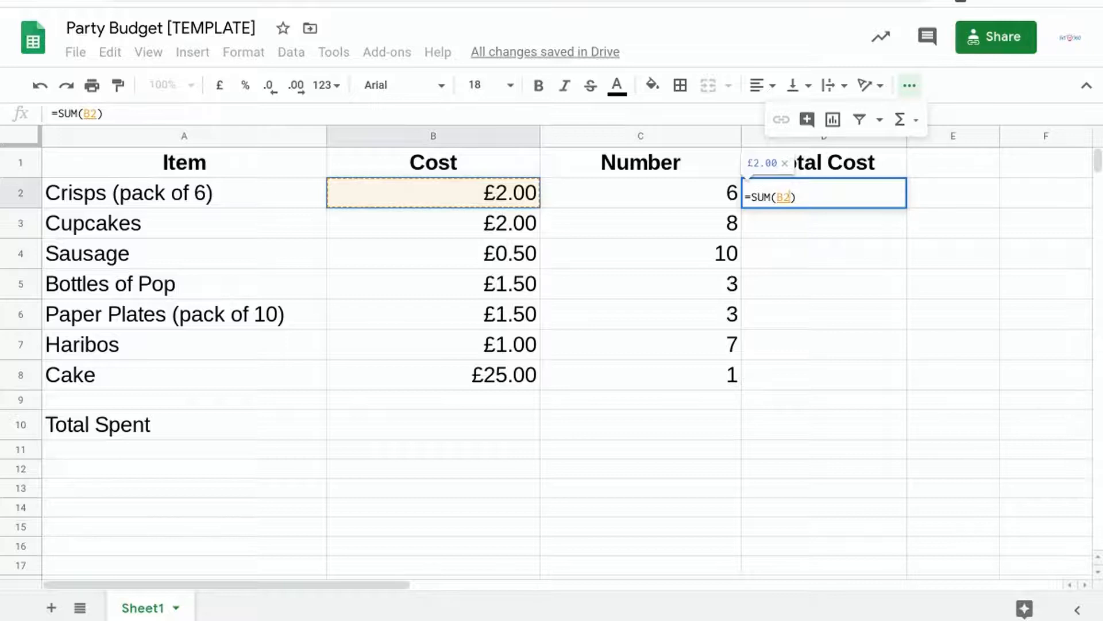
{"action": "type", "text": "x"}
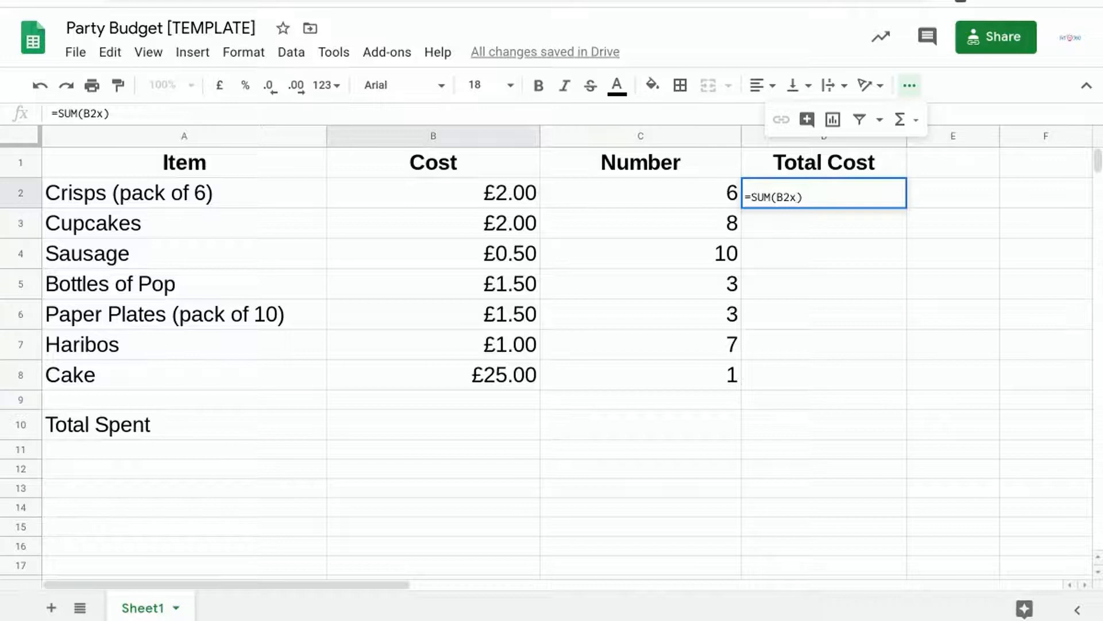
{"action": "key", "text": "BackSpace"}
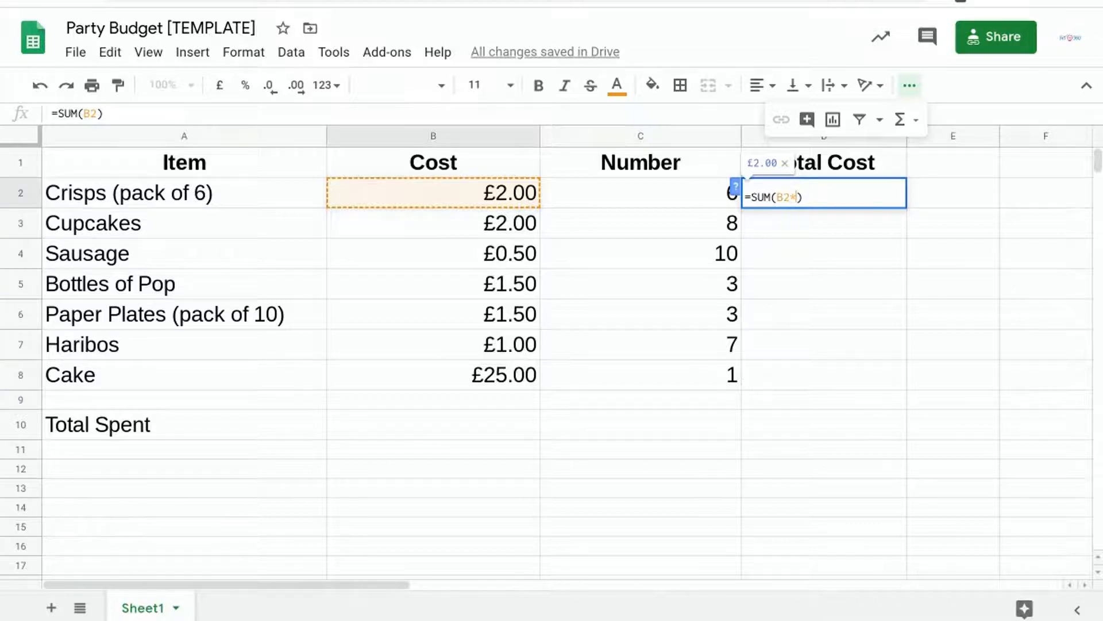
{"action": "type", "text": "*"}
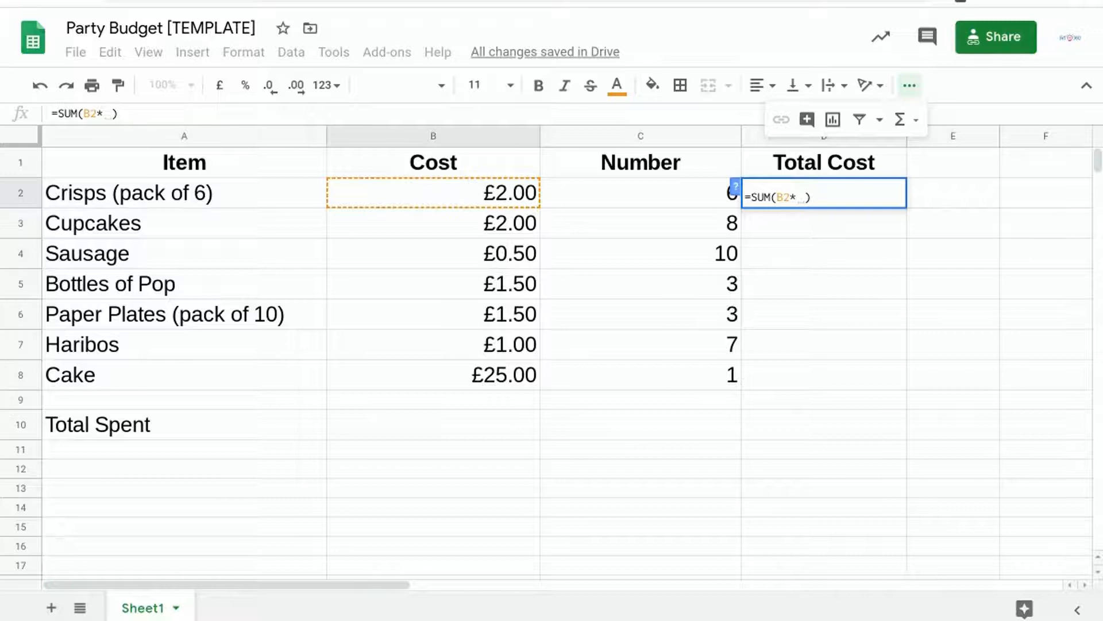
{"action": "left_click", "coordinate": [632, 194]}
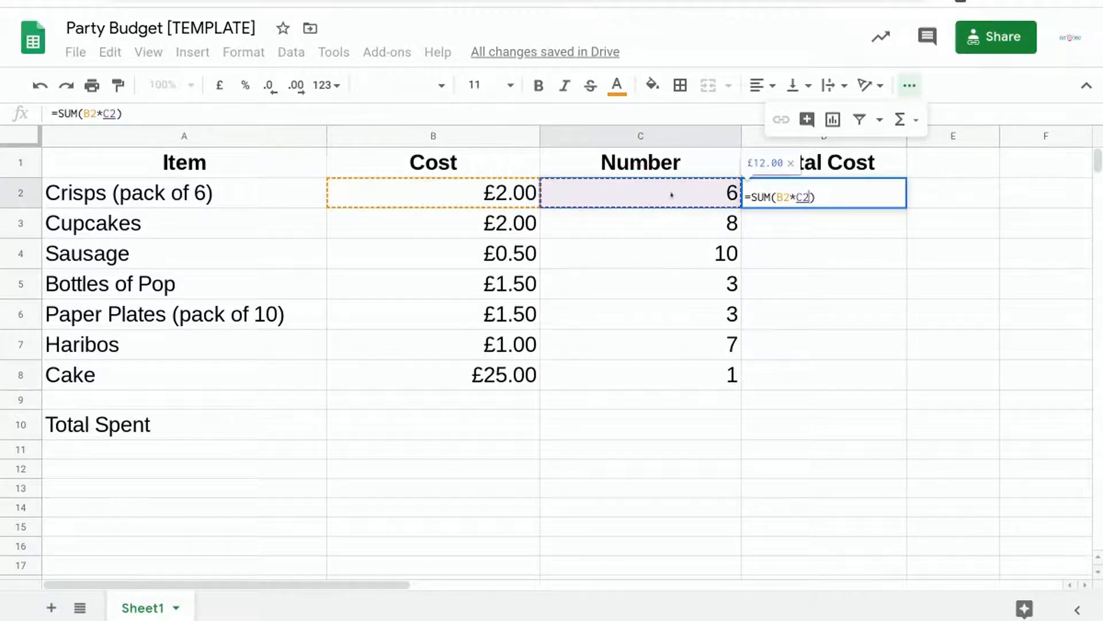
{"action": "key", "text": "Return"}
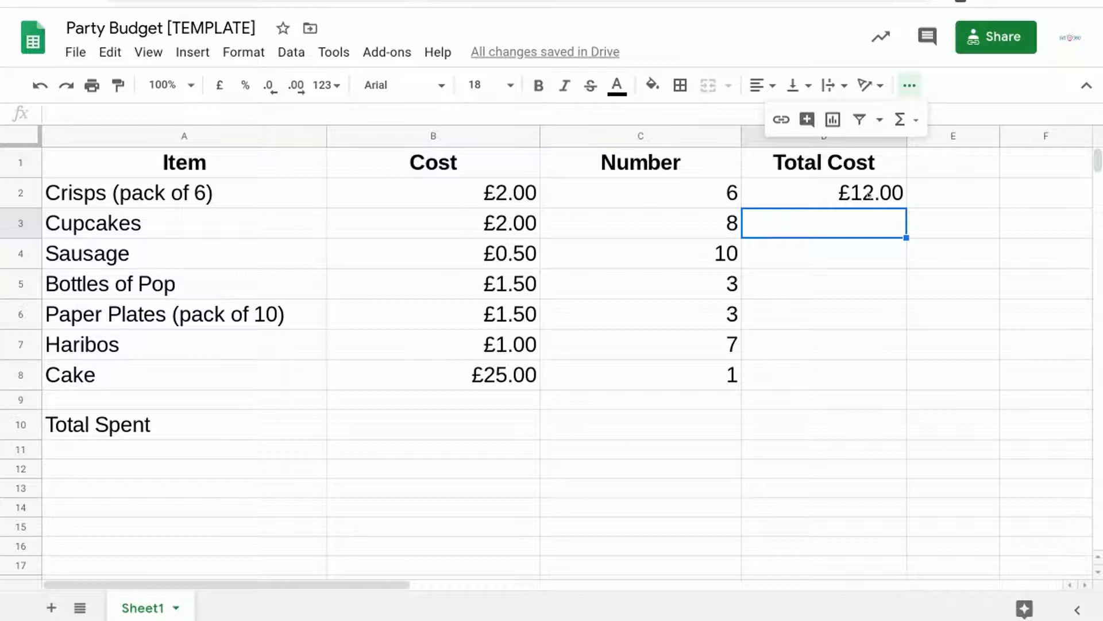
Replace the crisps' total cost formula in D2 with the fixed-number formula =SUM(2*6).
{"action": "left_click", "coordinate": [868, 194]}
{"action": "key", "text": "Delete"}
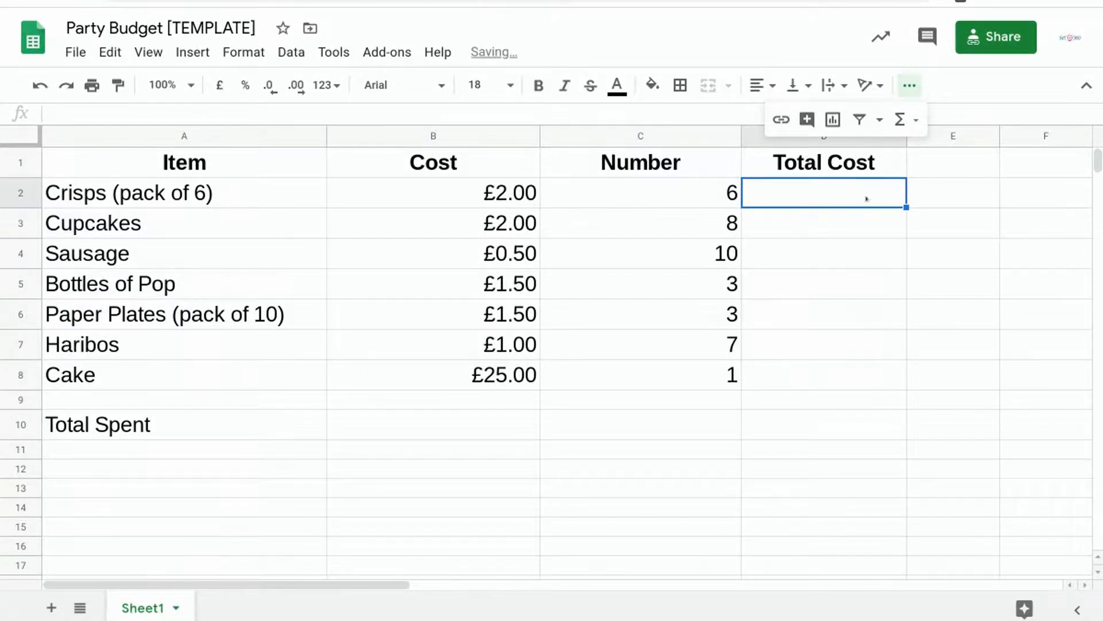
{"action": "left_click", "coordinate": [900, 120]}
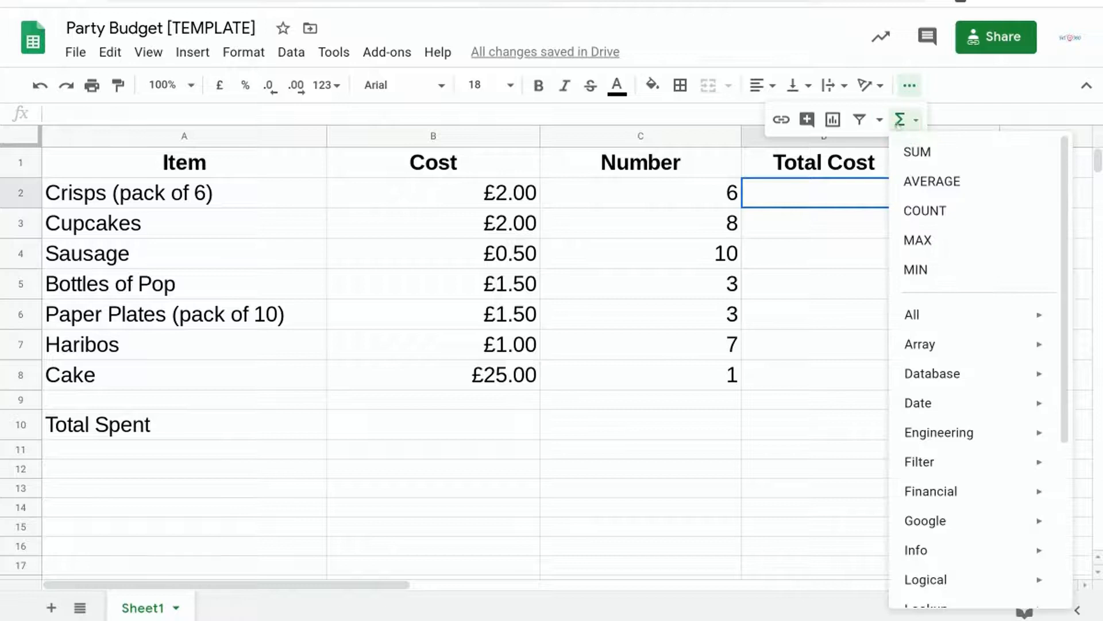
{"action": "left_click", "coordinate": [915, 151]}
{"action": "type", "text": "2"}
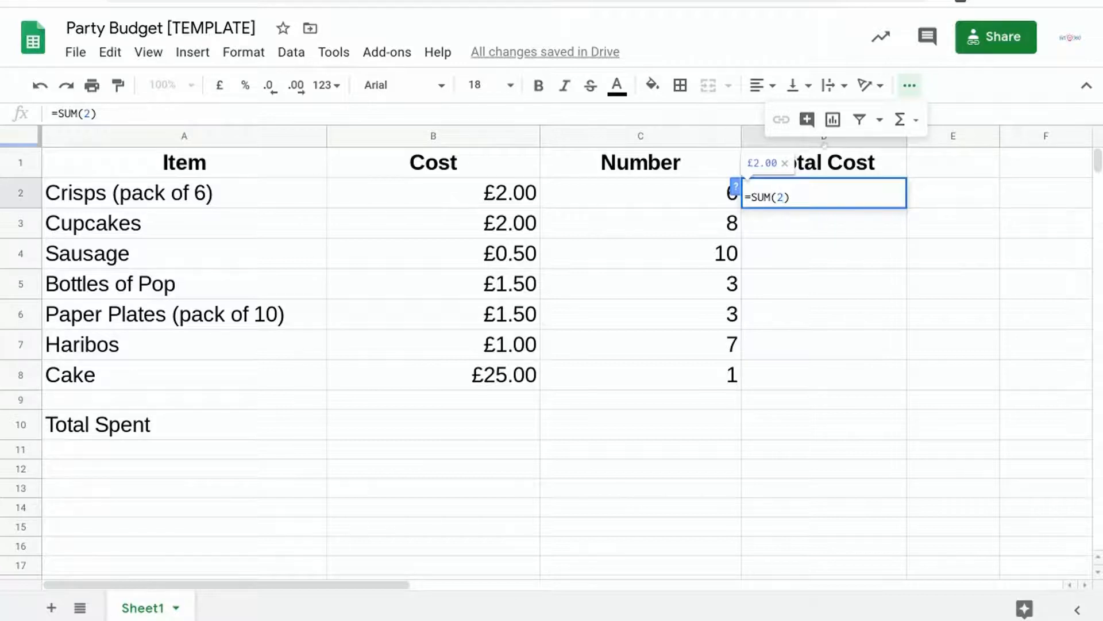
{"action": "type", "text": "*"}
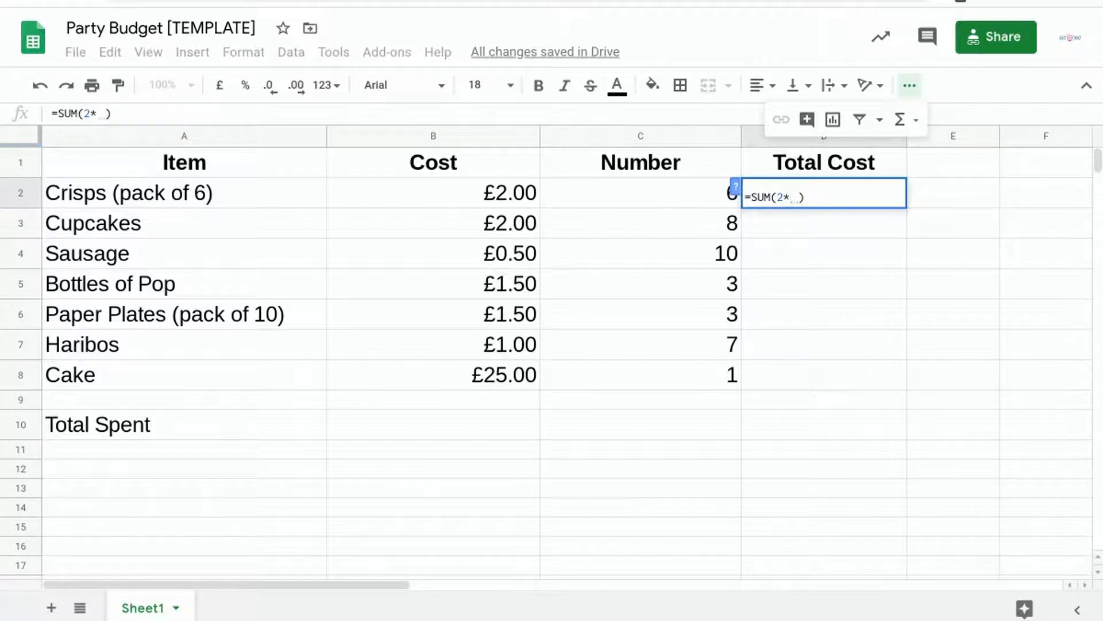
{"action": "type", "text": "6"}
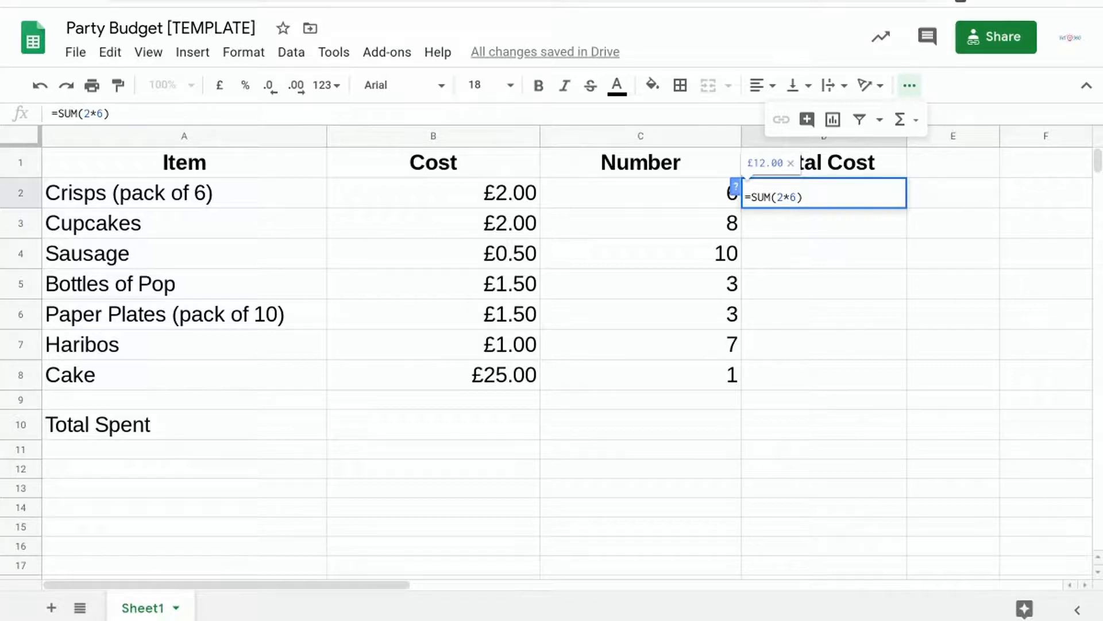
{"action": "key", "text": "Return"}
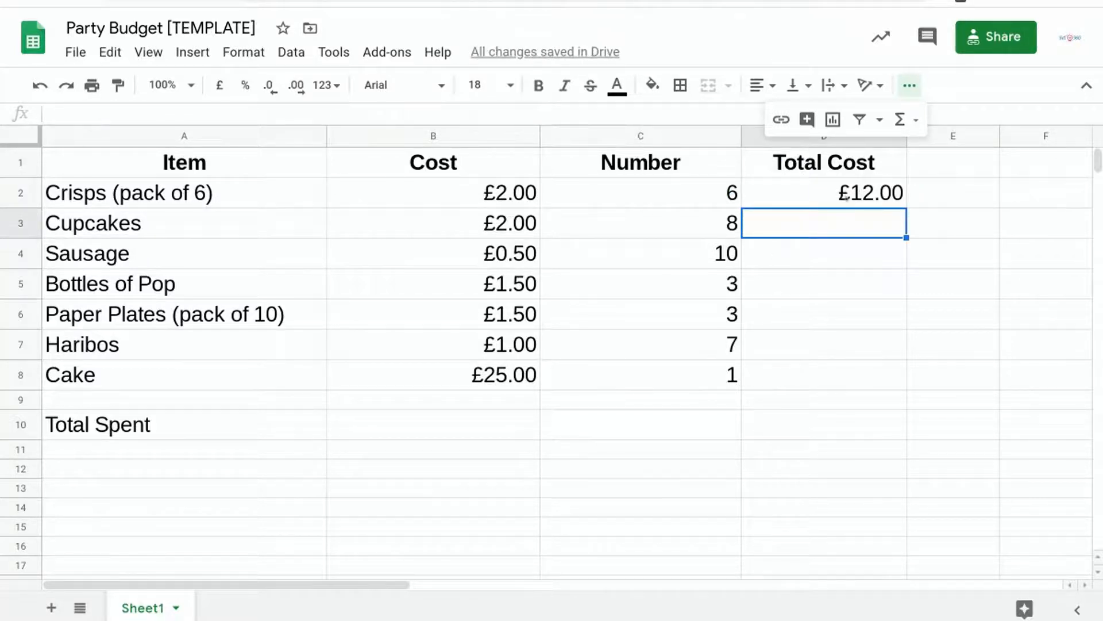
{"action": "left_click", "coordinate": [753, 139]}
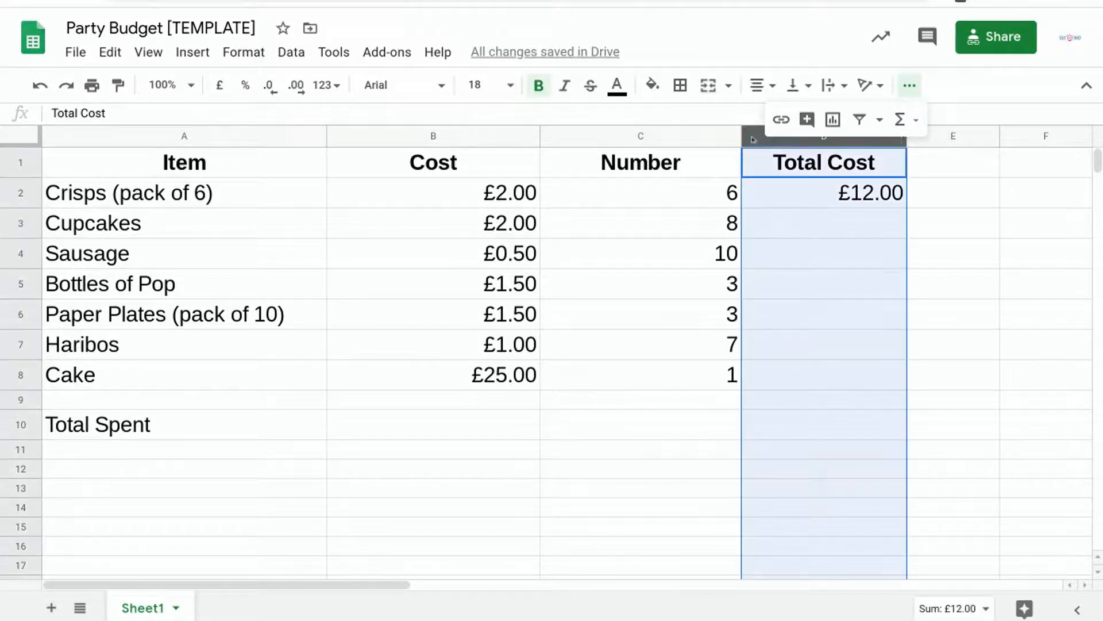
{"action": "left_click", "coordinate": [853, 195]}
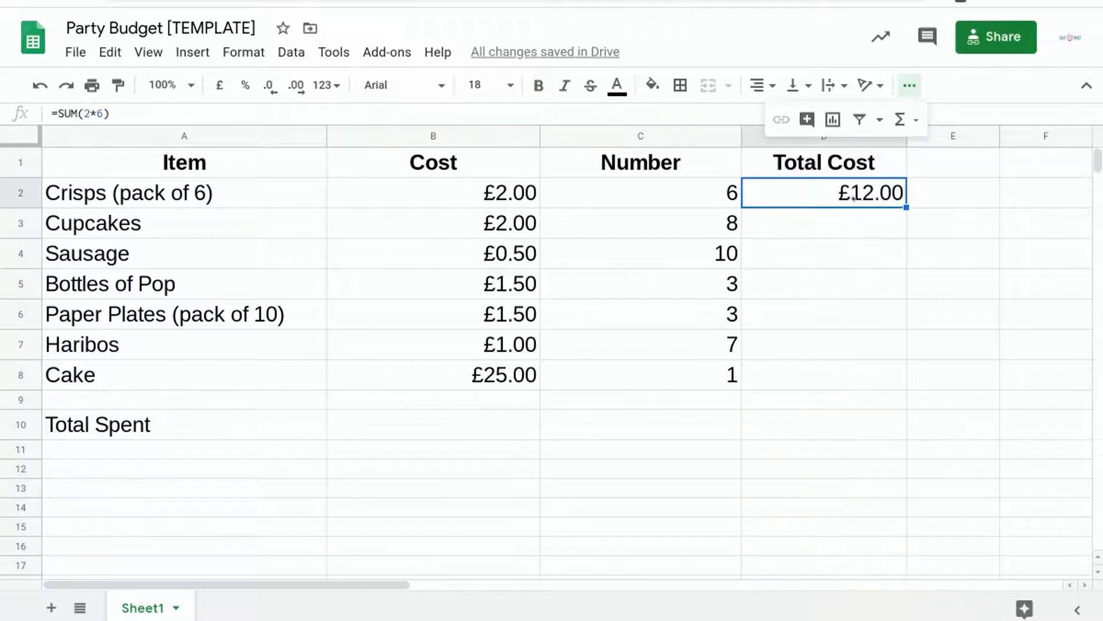
Change the crisps' quantity in C2 to 8 while D2 holds the fixed-number formula.
{"action": "left_click", "coordinate": [703, 196]}
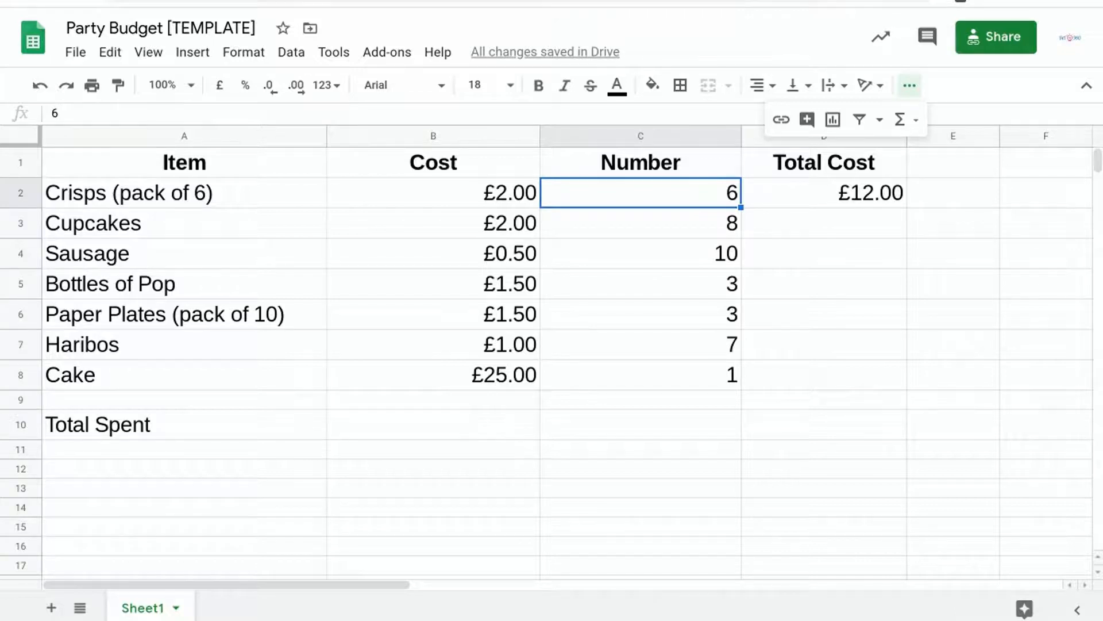
{"action": "type", "text": "8"}
{"action": "left_click", "coordinate": [850, 214]}
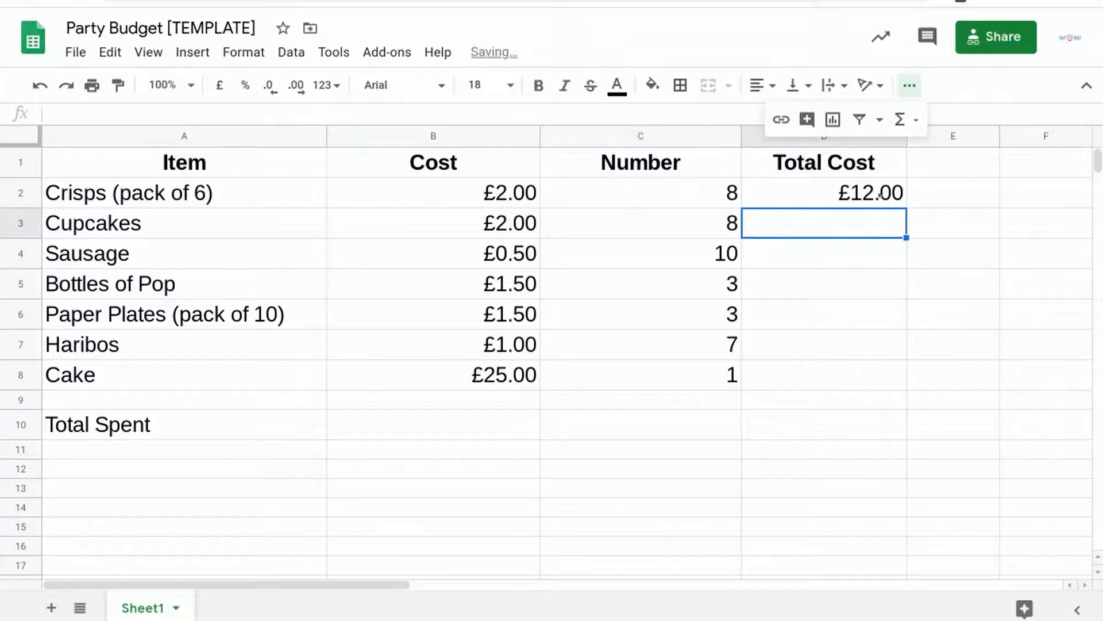
Clear the fixed-number formula from D2 and set the crisps' quantity in C2 to 6.
{"action": "left_click", "coordinate": [861, 194]}
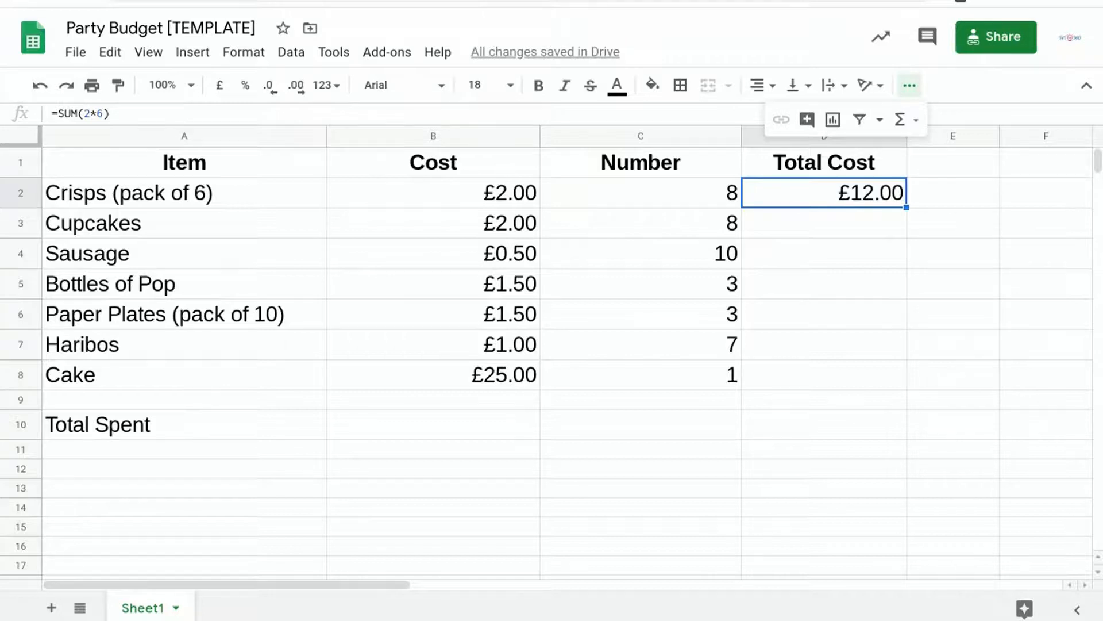
{"action": "key", "text": "Delete"}
{"action": "left_click", "coordinate": [718, 195]}
{"action": "type", "text": "6"}
Calculate the crisps' total cost in D2 from the cell references with the formula =SUM(B2*C2).
{"action": "left_click", "coordinate": [775, 196]}
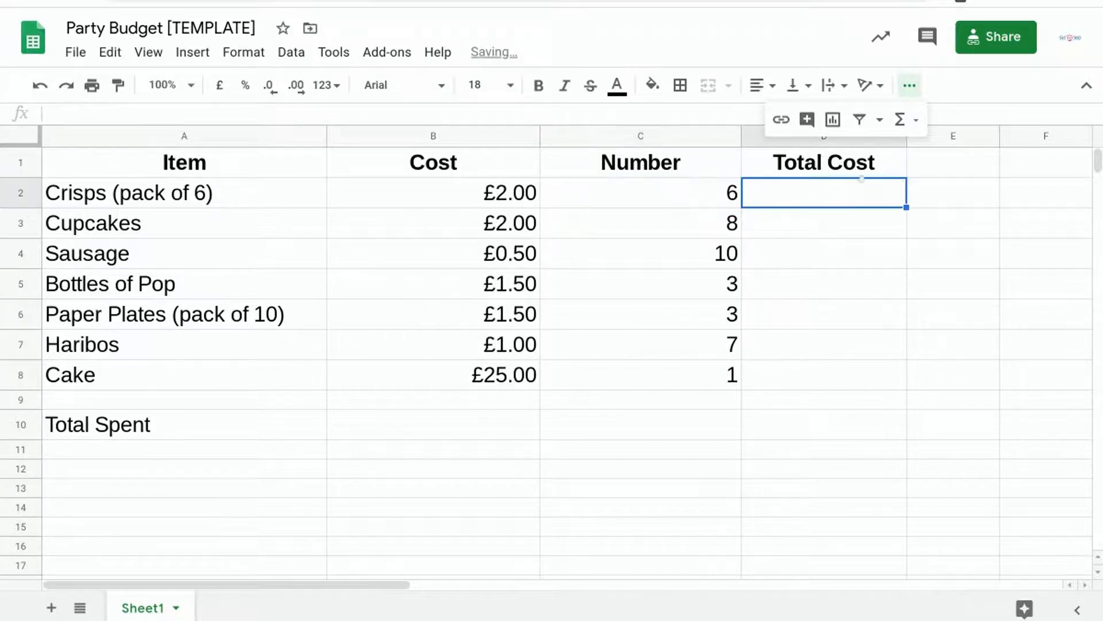
{"action": "left_click", "coordinate": [901, 120]}
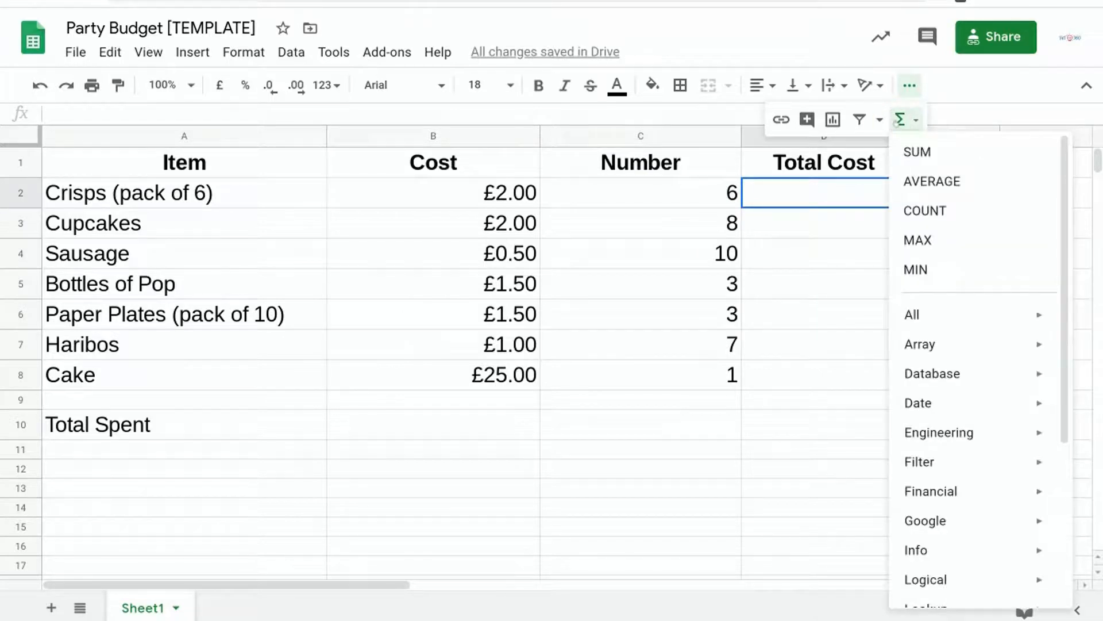
{"action": "left_click", "coordinate": [913, 151]}
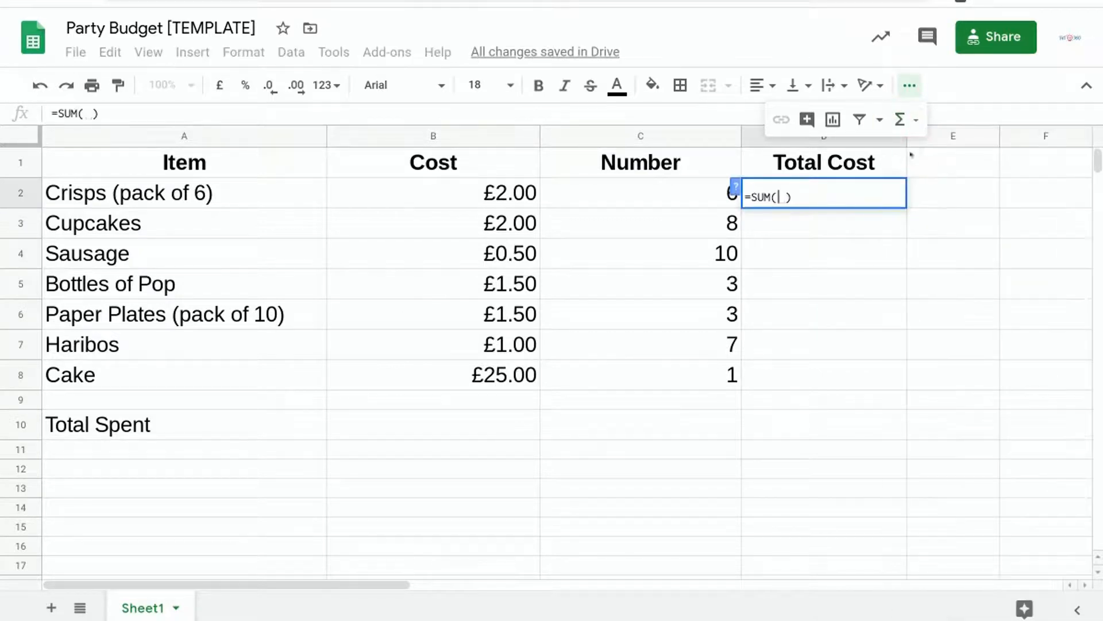
{"action": "left_click", "coordinate": [514, 189]}
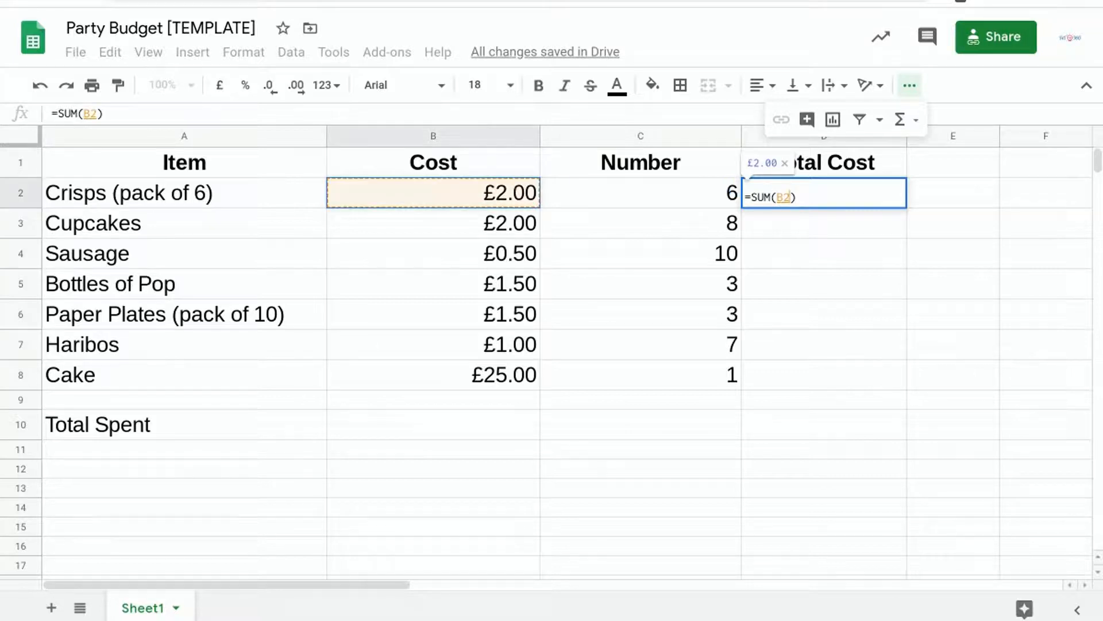
{"action": "type", "text": "*"}
{"action": "left_click", "coordinate": [624, 193]}
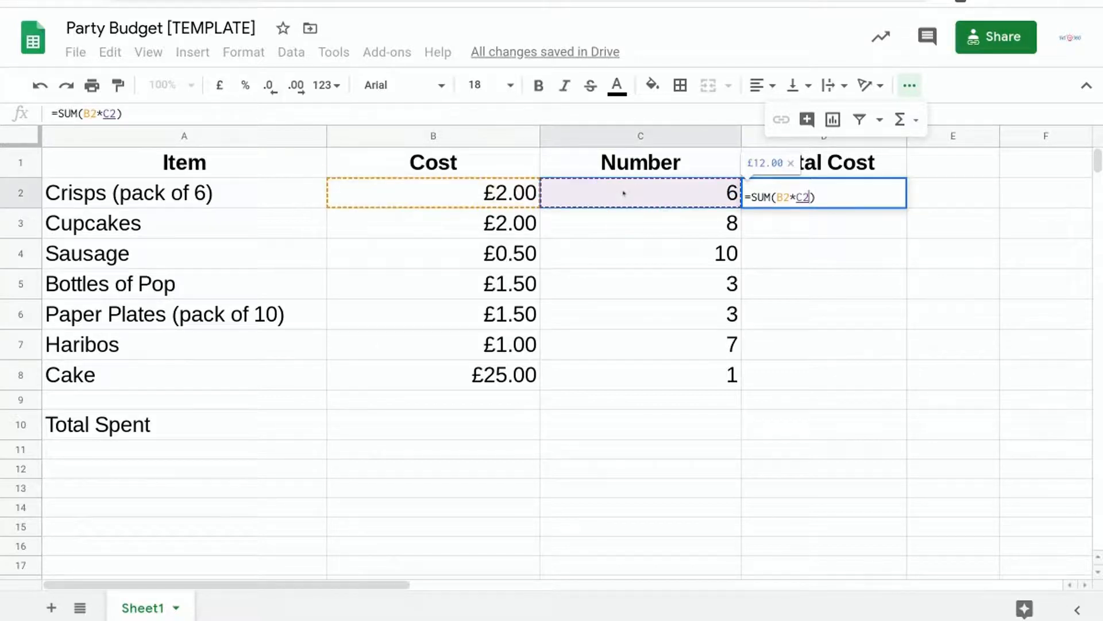
{"action": "key", "text": "Return"}
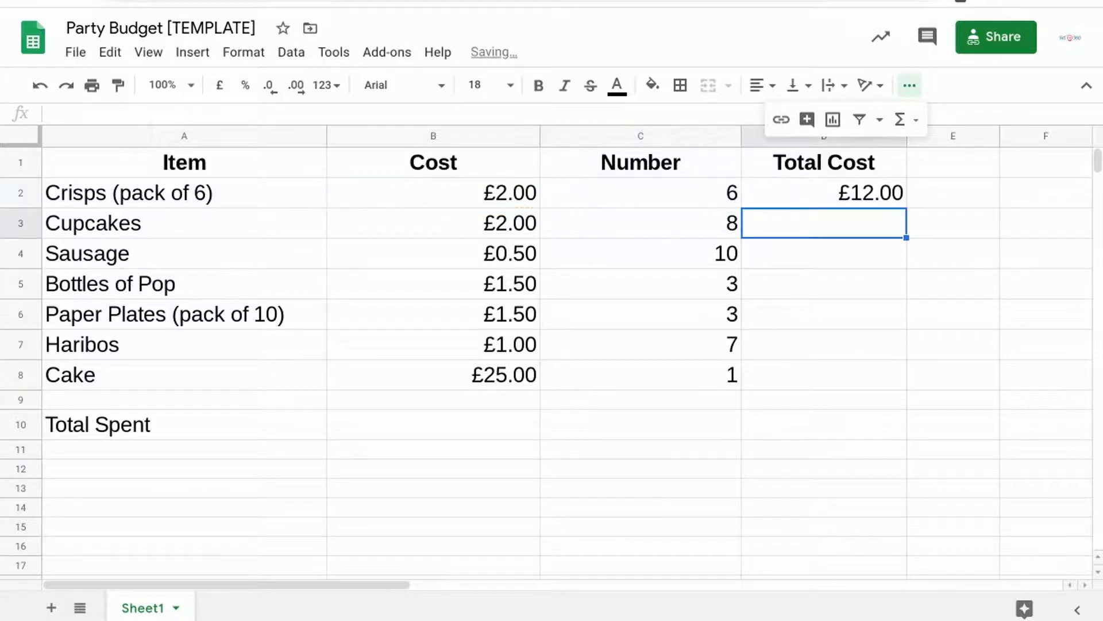
Test the cell-reference formula by changing the crisps' quantity in C2 to 8, and undo the change.
{"action": "left_click", "coordinate": [711, 196]}
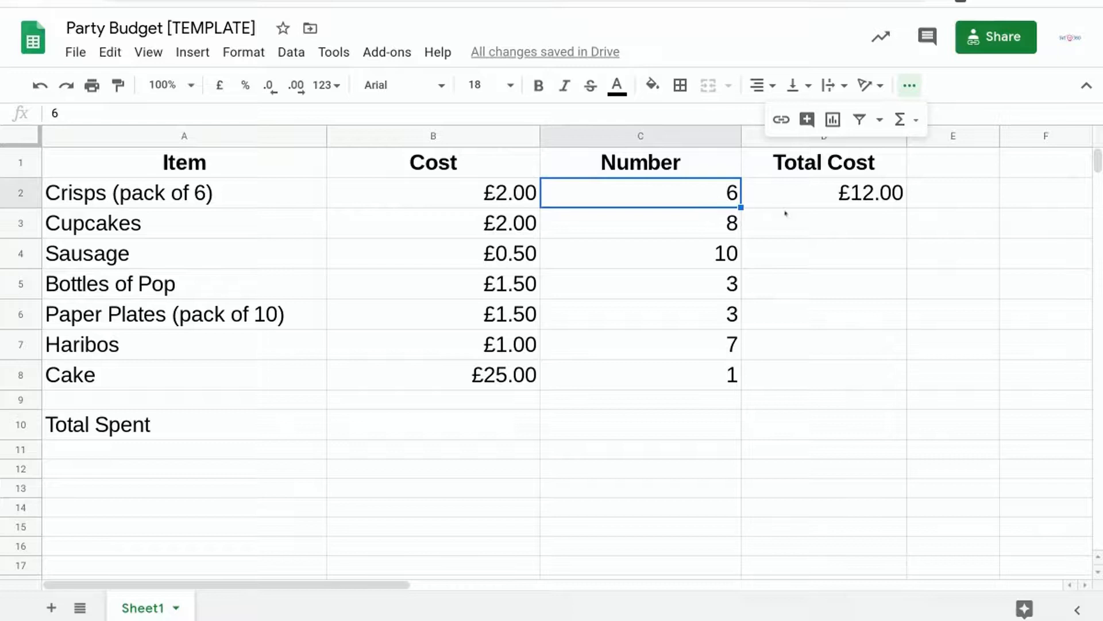
{"action": "type", "text": "8"}
{"action": "key", "text": "Return"}
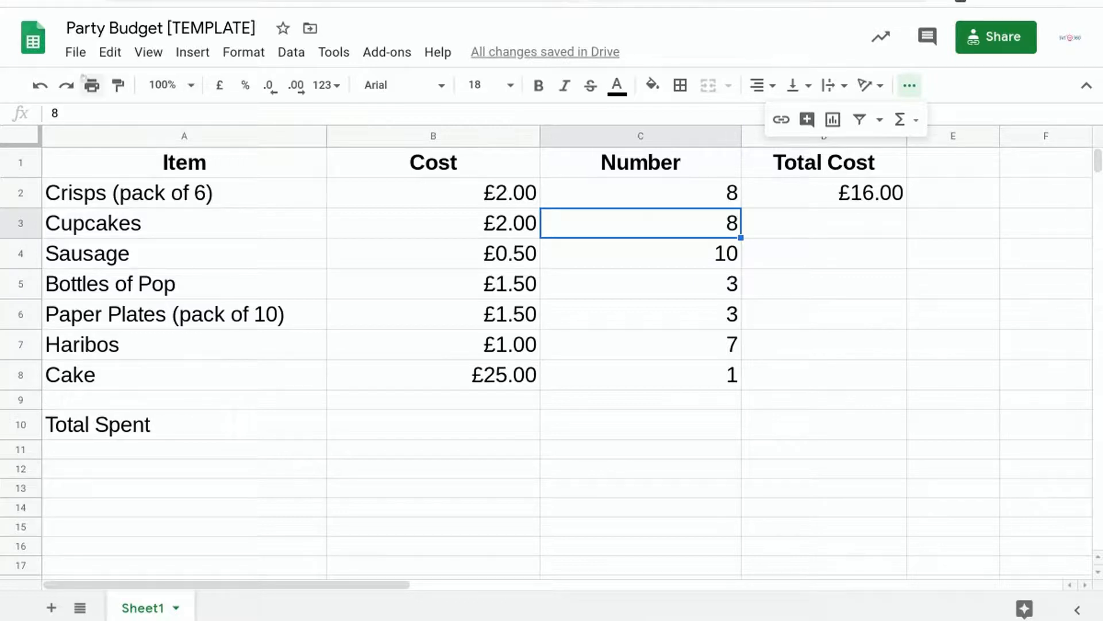
{"action": "left_click", "coordinate": [39, 87]}
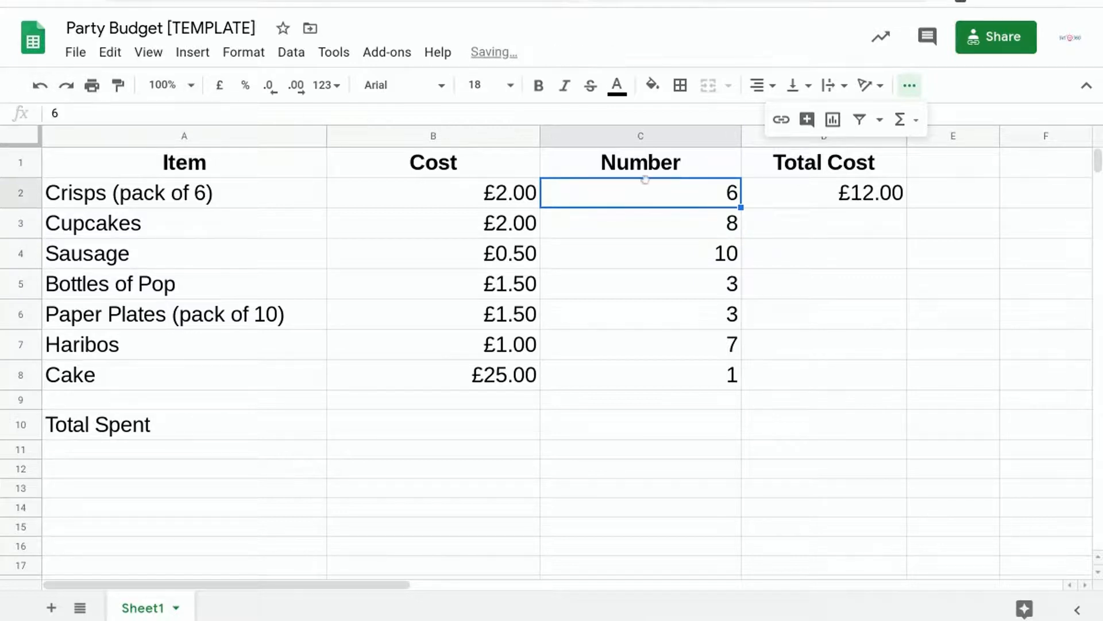
{"action": "left_click", "coordinate": [796, 221]}
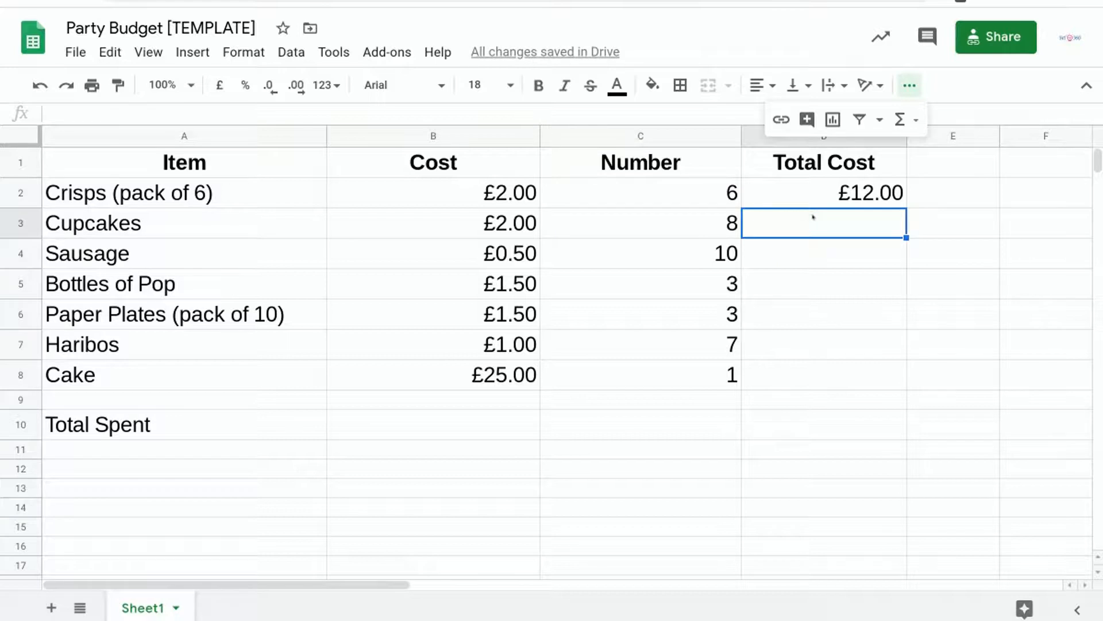
{"action": "left_click", "coordinate": [900, 120]}
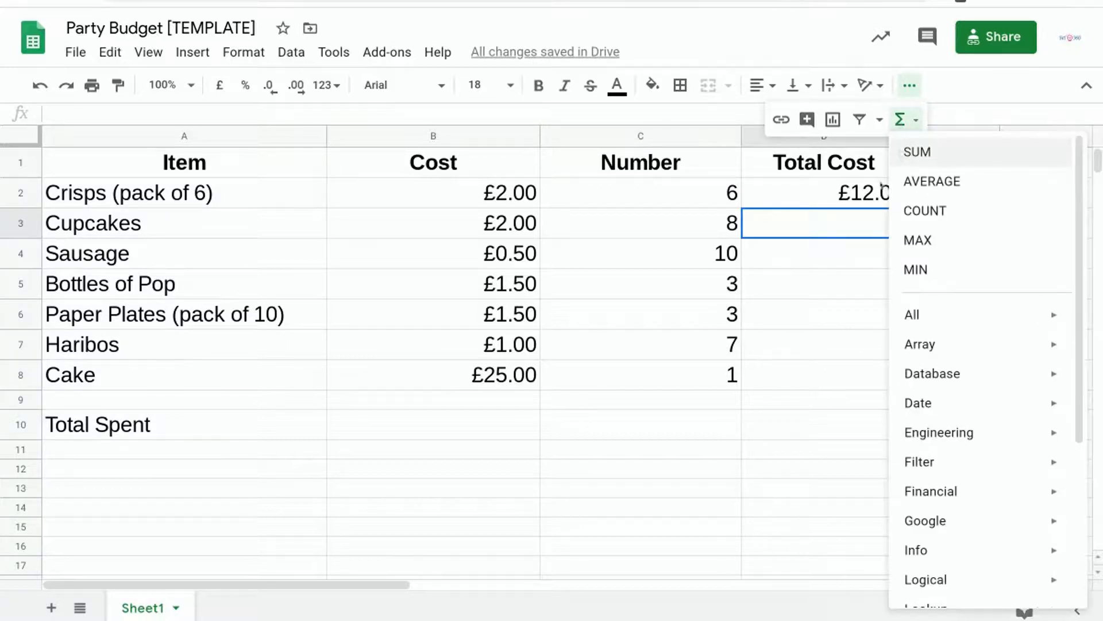
{"action": "left_click", "coordinate": [844, 217]}
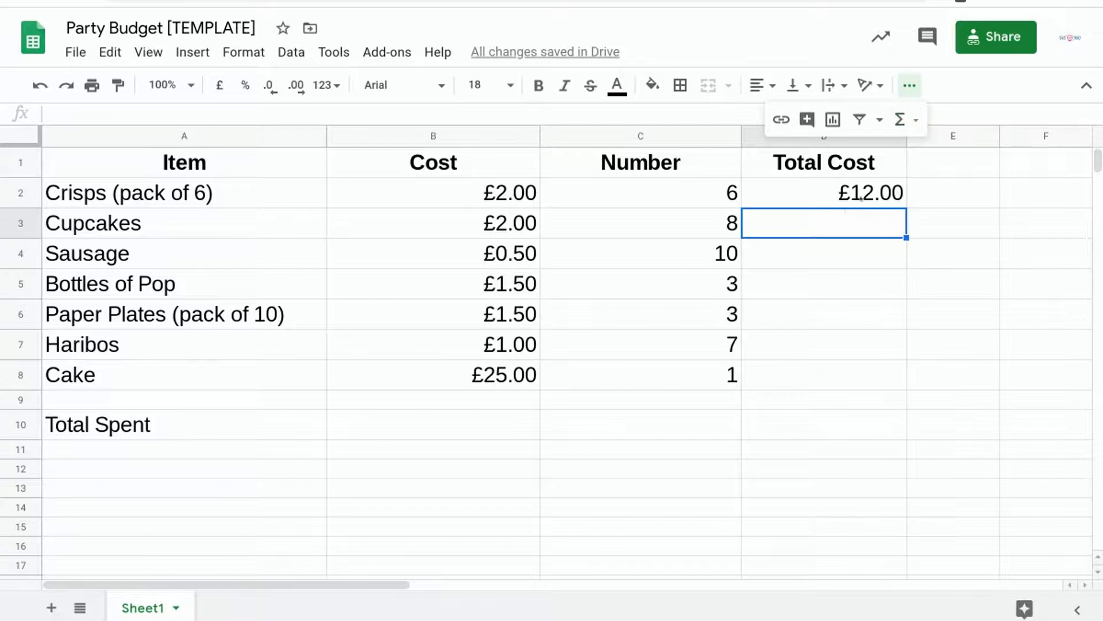
Fill the total cost formula from D2 down through D8 for the remaining items.
{"action": "left_click", "coordinate": [855, 193]}
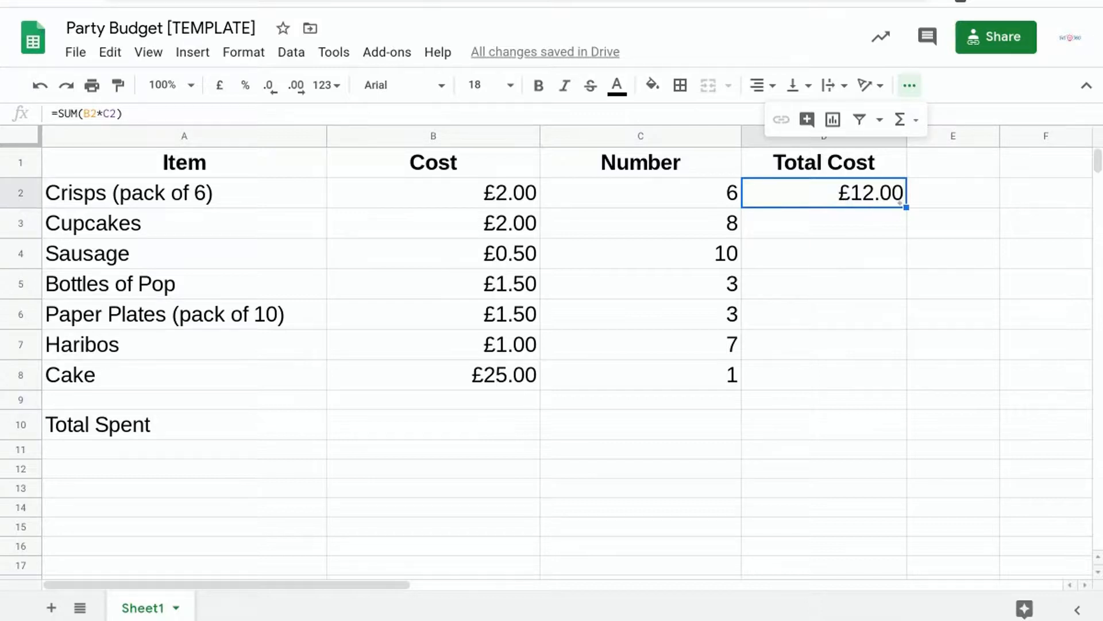
{"action": "left_click_drag", "start_coordinate": [900, 202], "coordinate": [895, 370]}
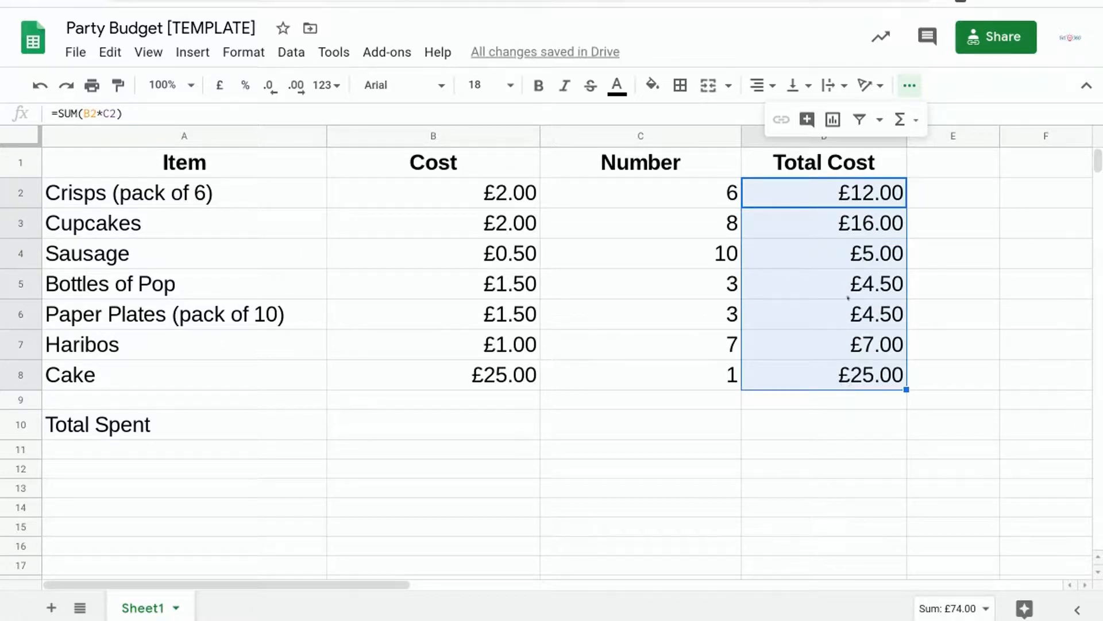
{"action": "left_click", "coordinate": [810, 421]}
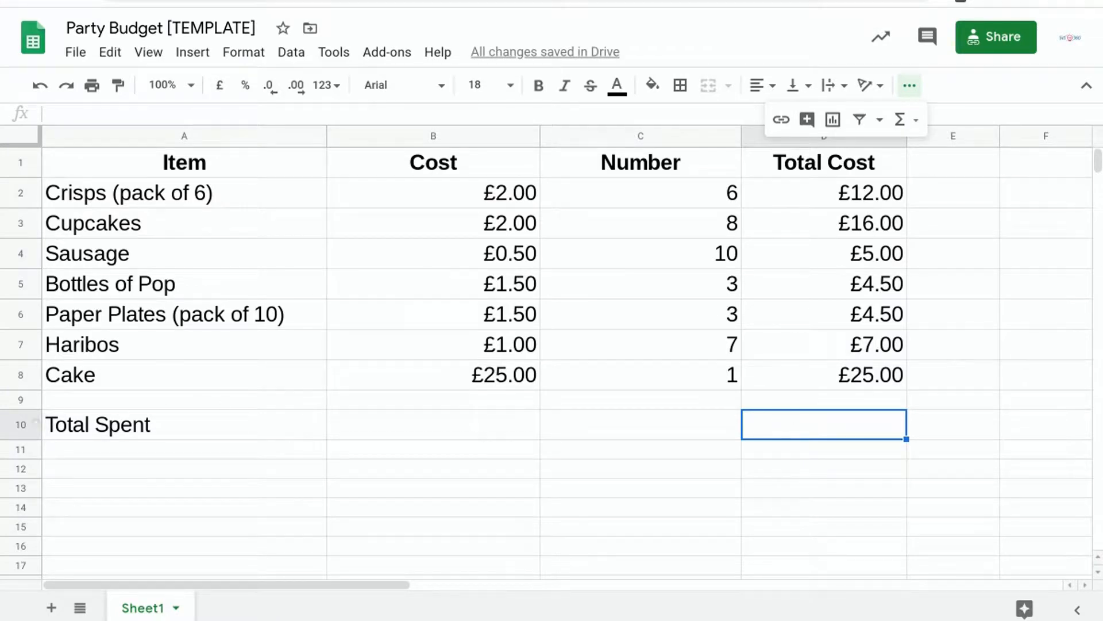
{"action": "left_click", "coordinate": [32, 424]}
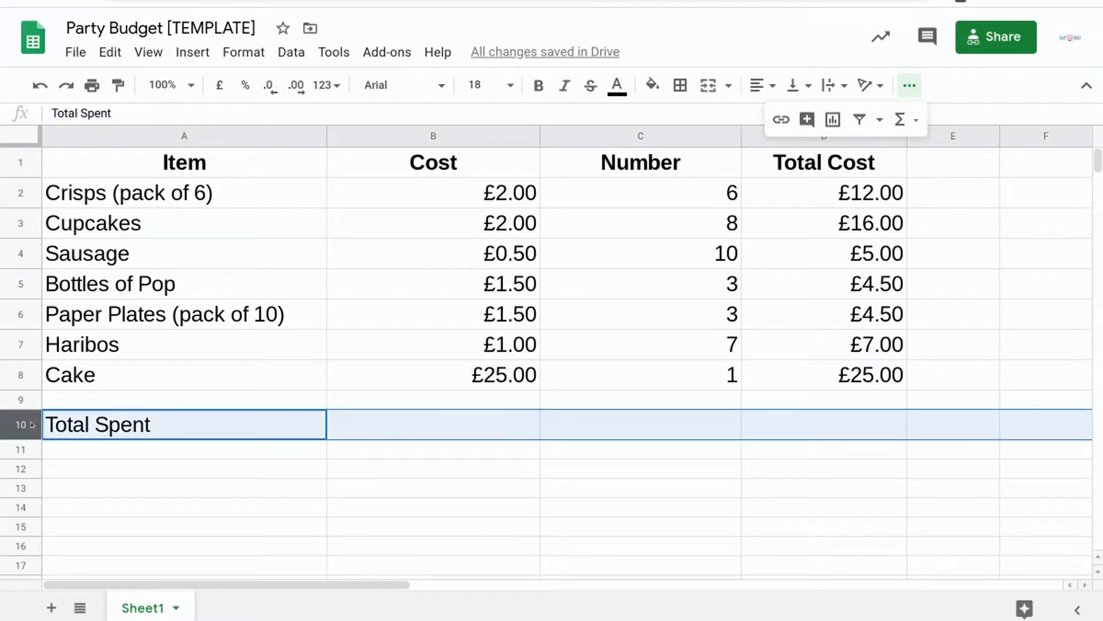
{"action": "left_click", "coordinate": [821, 421]}
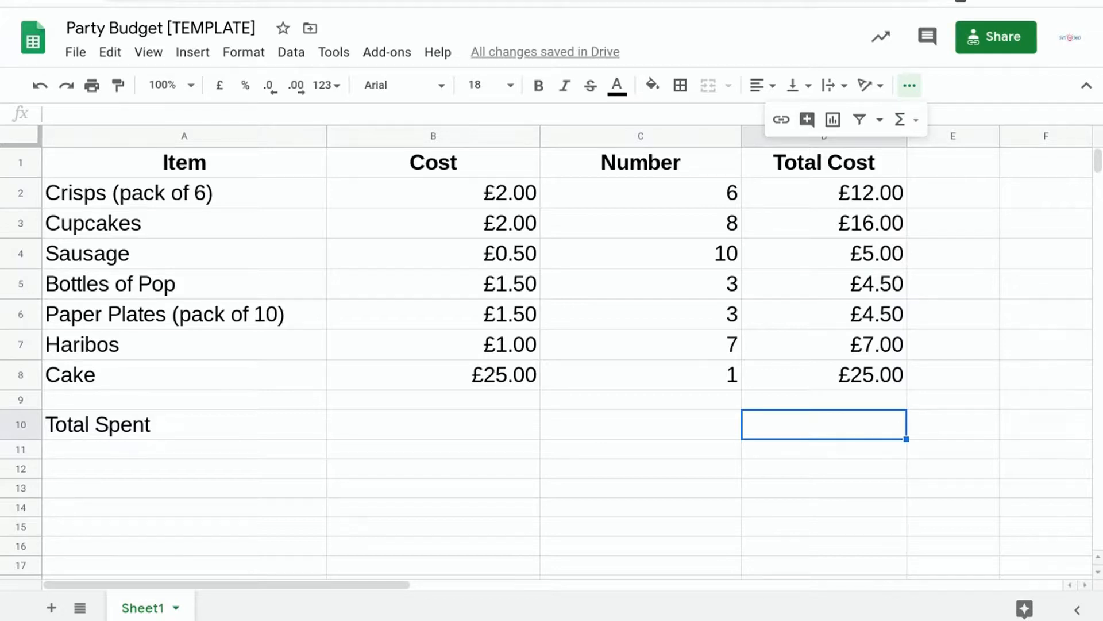
{"action": "left_click", "coordinate": [22, 425]}
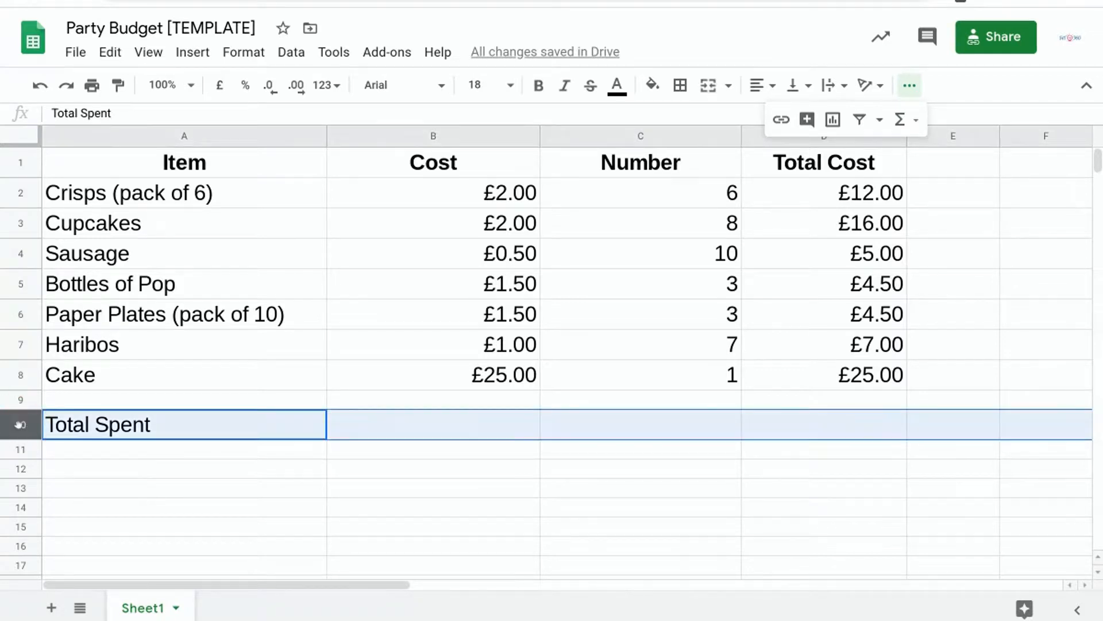
Calculate the total spent in D10 with the formula =SUM(D2:D8).
{"action": "left_click", "coordinate": [865, 425]}
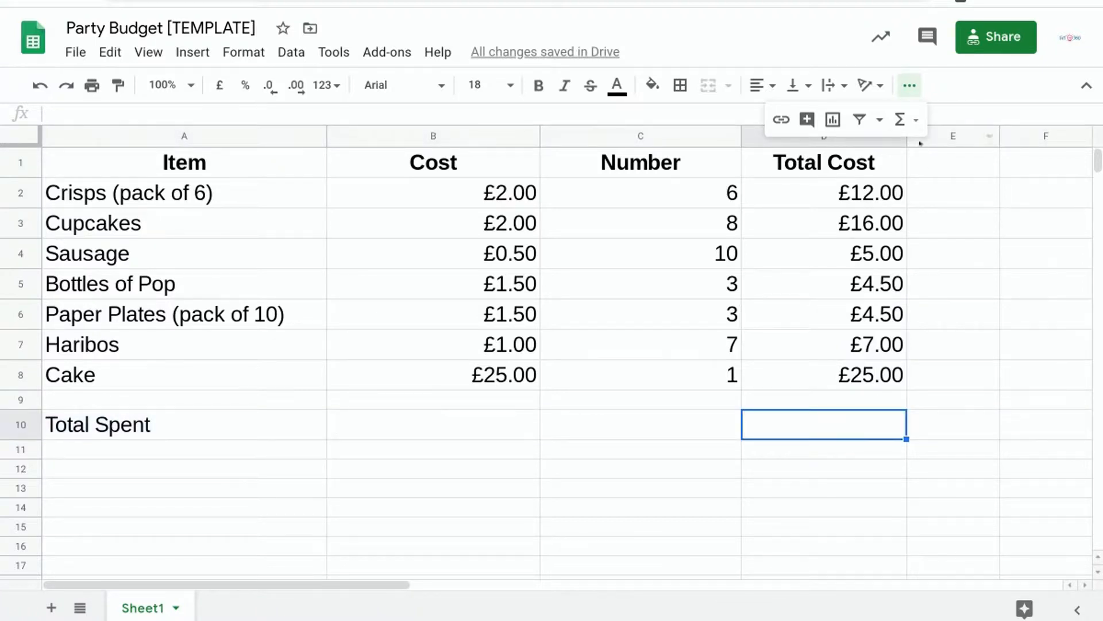
{"action": "left_click", "coordinate": [901, 119]}
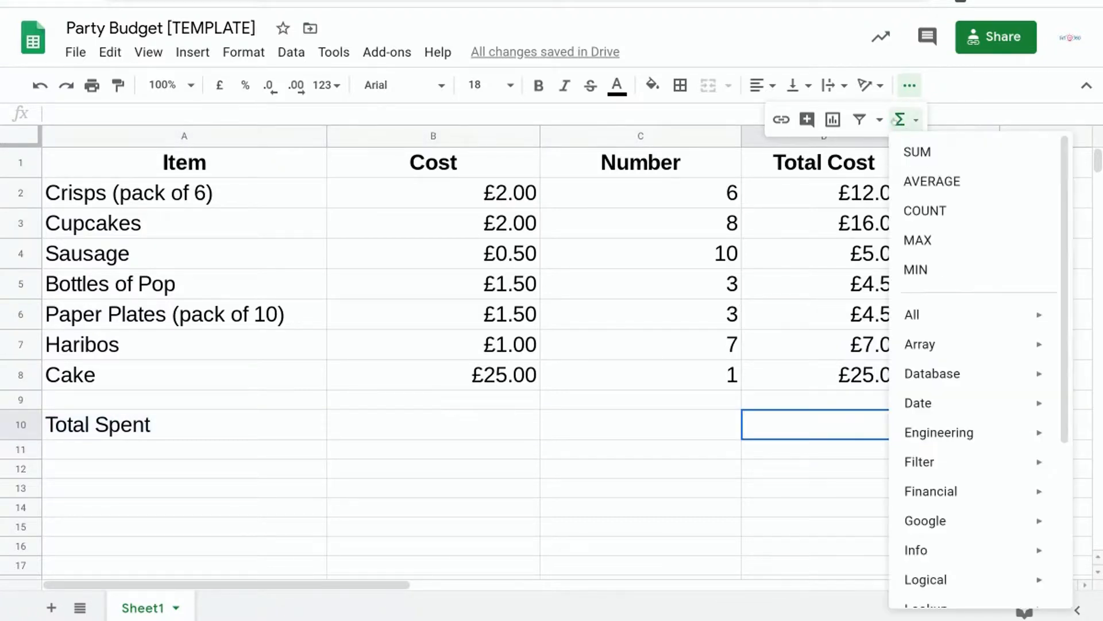
{"action": "left_click", "coordinate": [915, 152]}
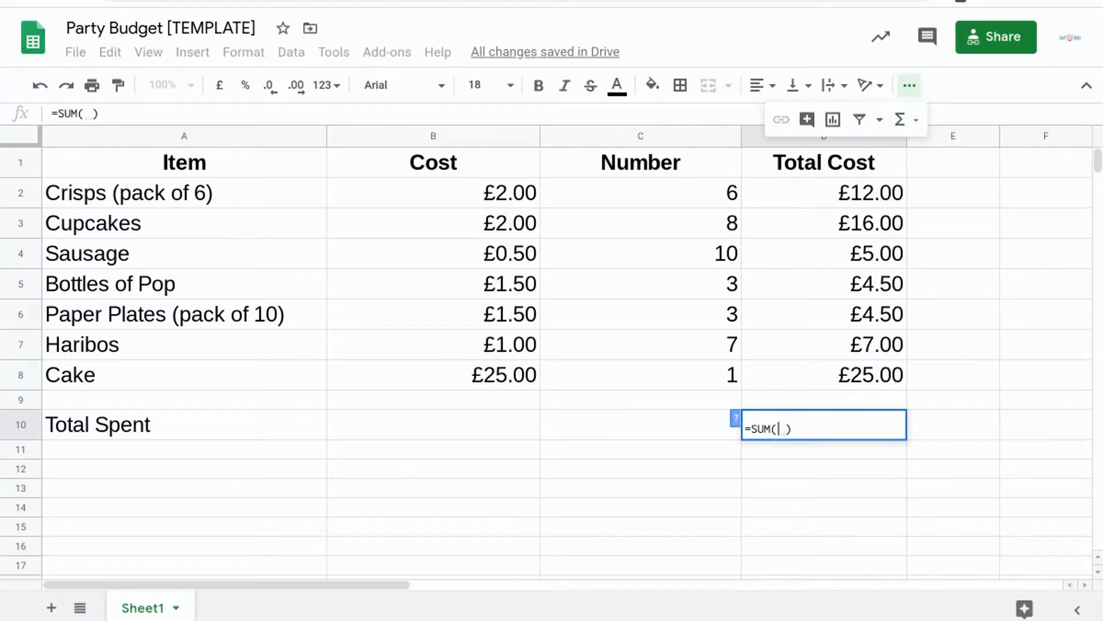
{"action": "left_click", "coordinate": [860, 194]}
{"action": "left_click_drag", "start_coordinate": [861, 193], "coordinate": [878, 375]}
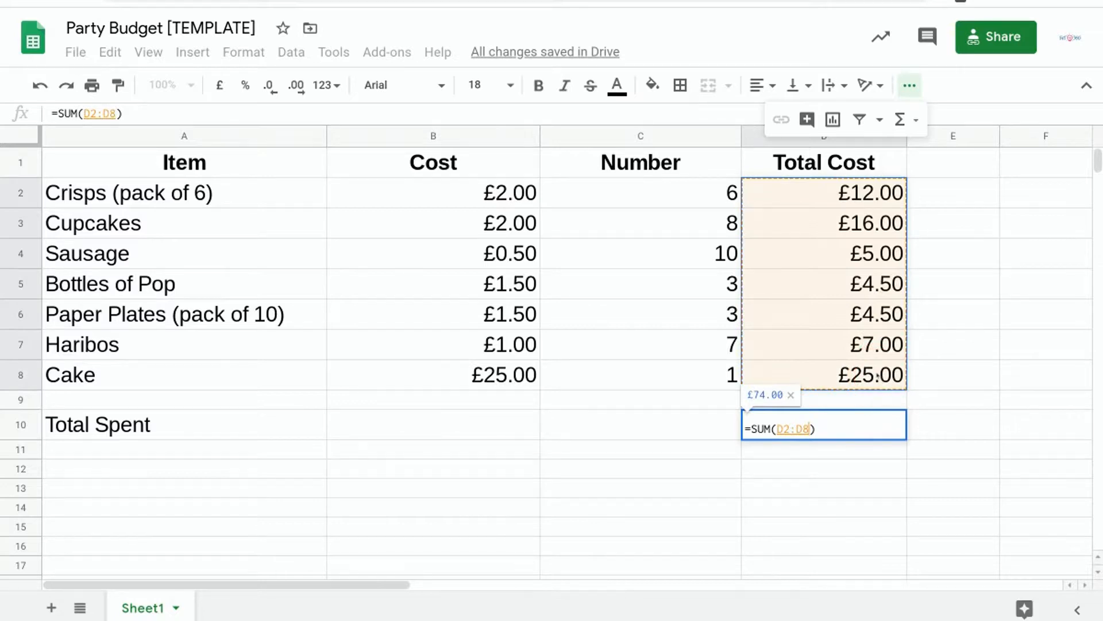
{"action": "key", "text": "Return"}
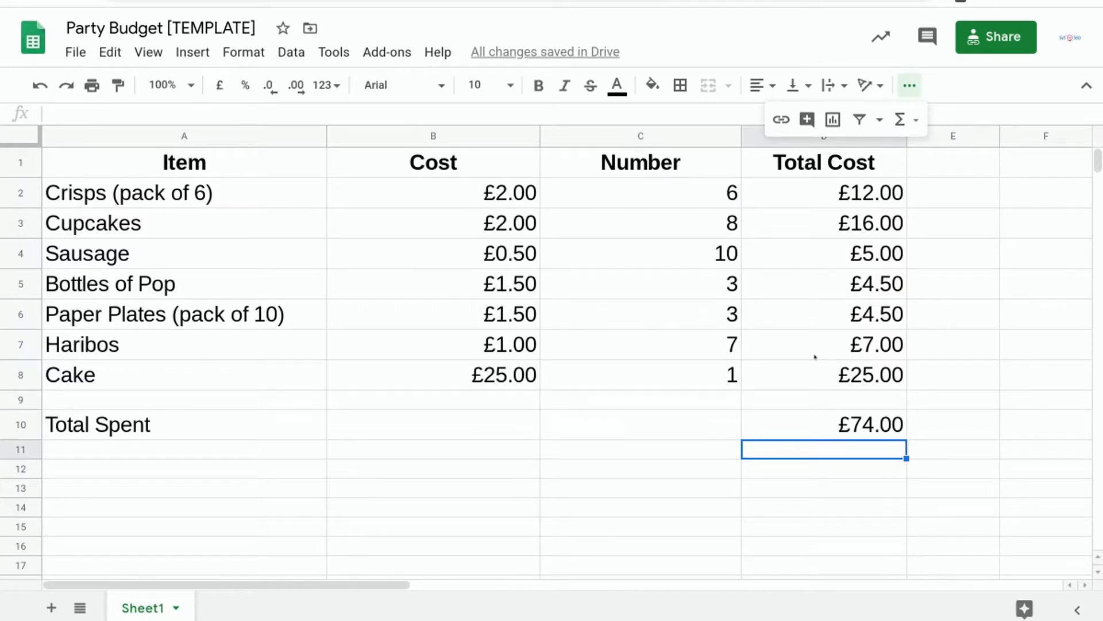
Change the Number column quantities to 10 for crisps, 10 for cupcakes, 12 for sausage, 6 for bottles of pop and 10 for Haribos.
{"action": "left_click", "coordinate": [725, 193]}
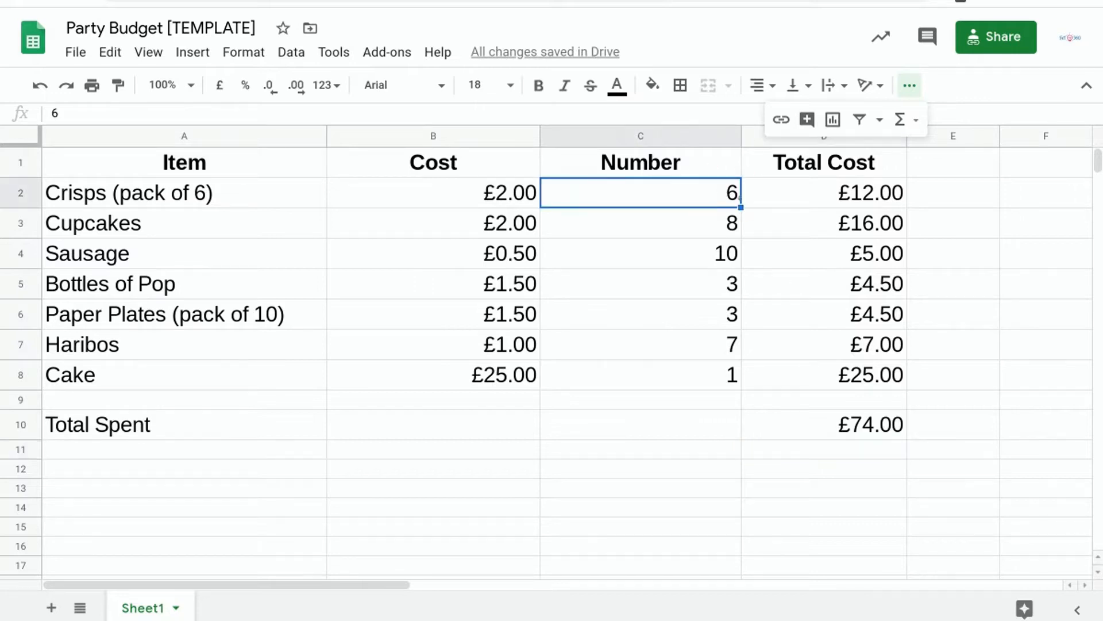
{"action": "type", "text": "10"}
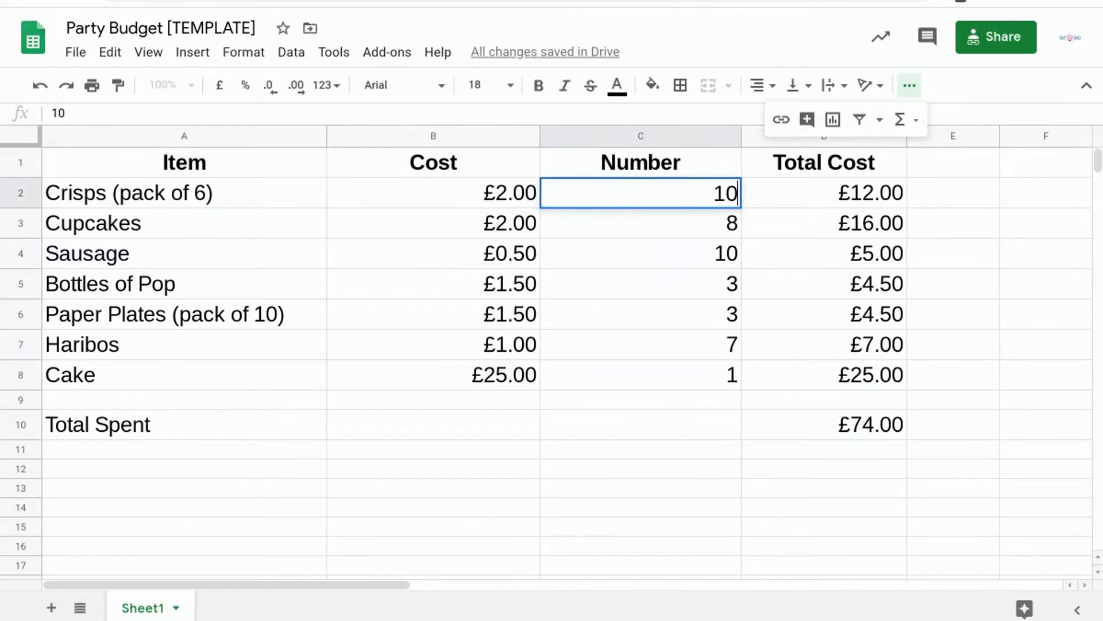
{"action": "key", "text": "Return"}
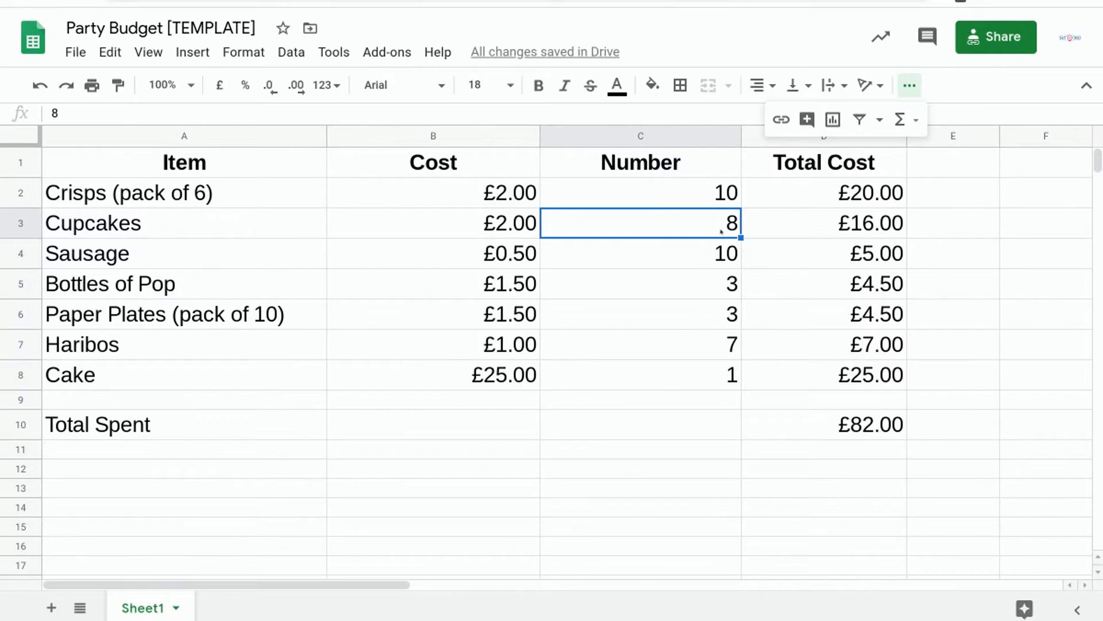
{"action": "type", "text": "10"}
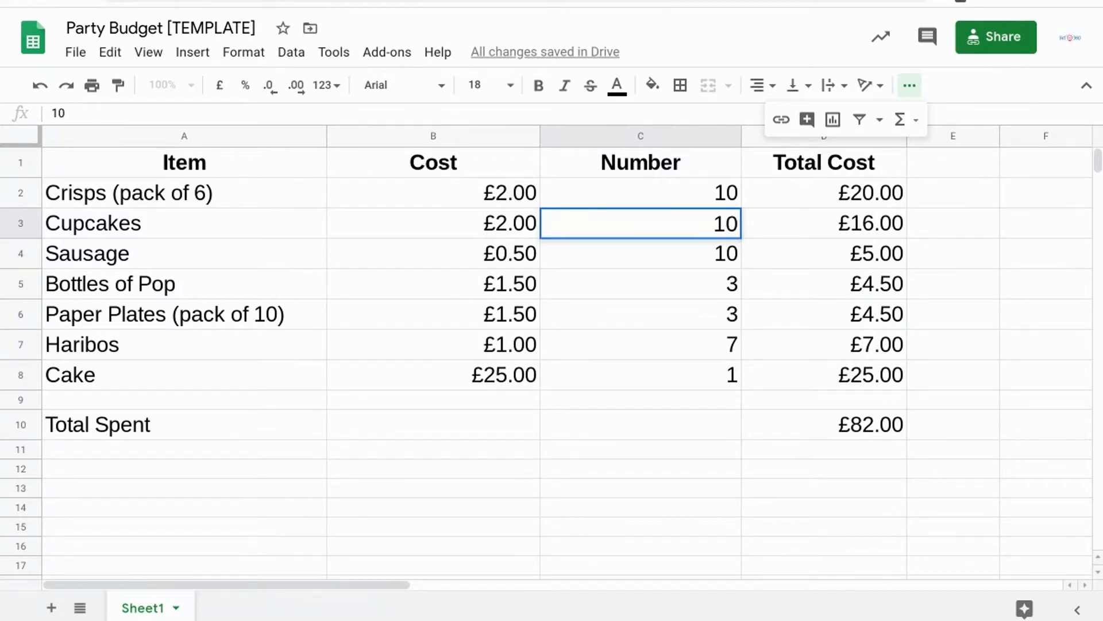
{"action": "key", "text": "Return"}
{"action": "type", "text": "12"}
{"action": "key", "text": "Return"}
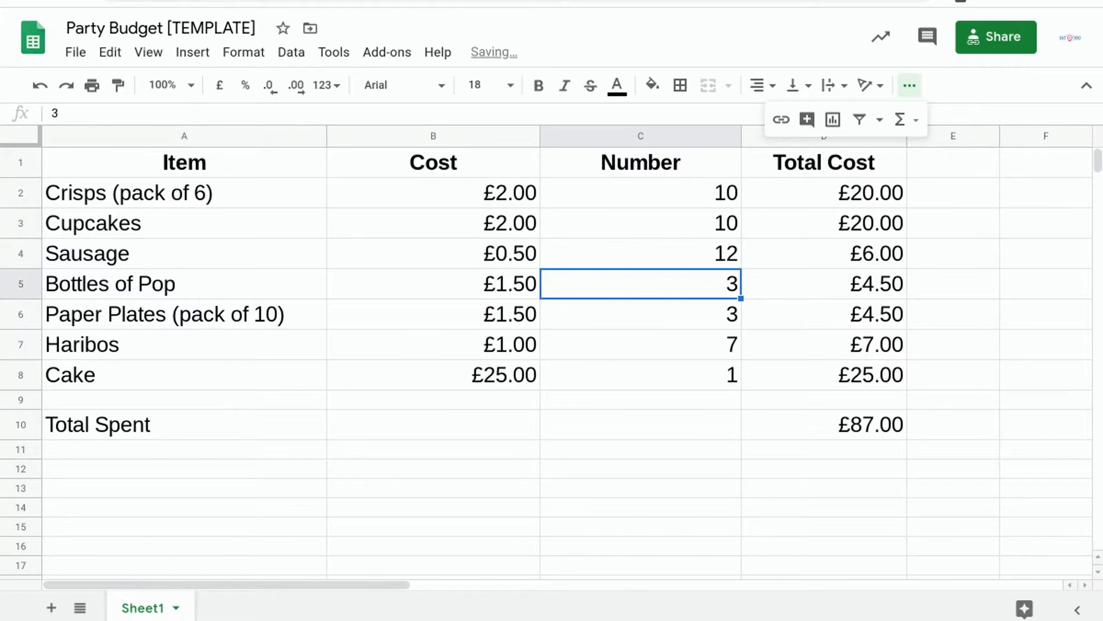
{"action": "type", "text": "6"}
{"action": "key", "text": "Return"}
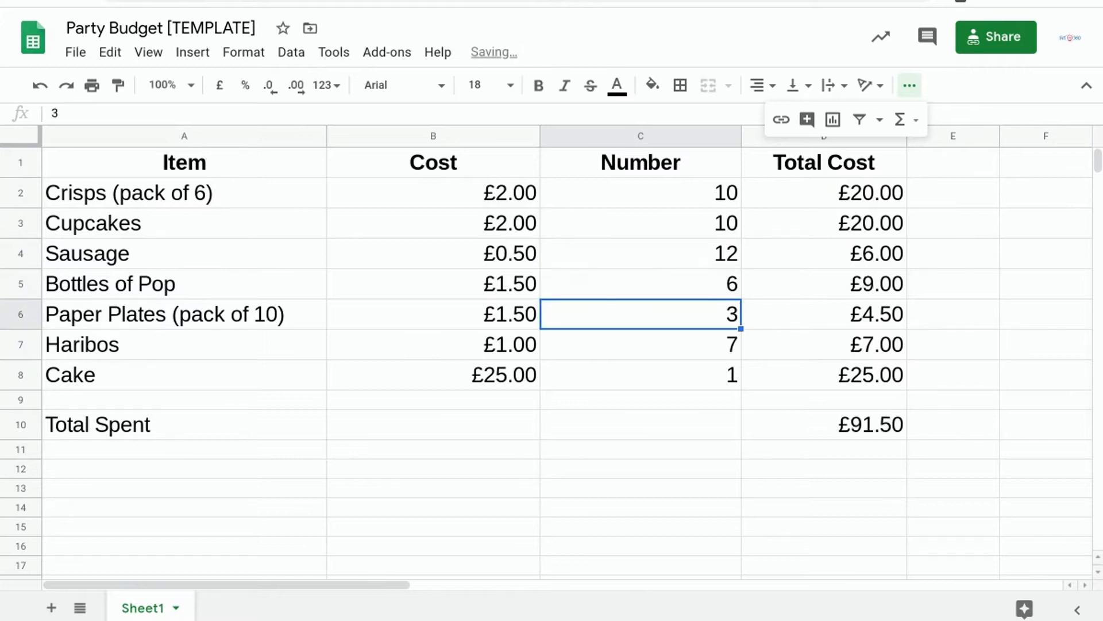
{"action": "left_click", "coordinate": [714, 343]}
{"action": "type", "text": "10"}
{"action": "key", "text": "Return"}
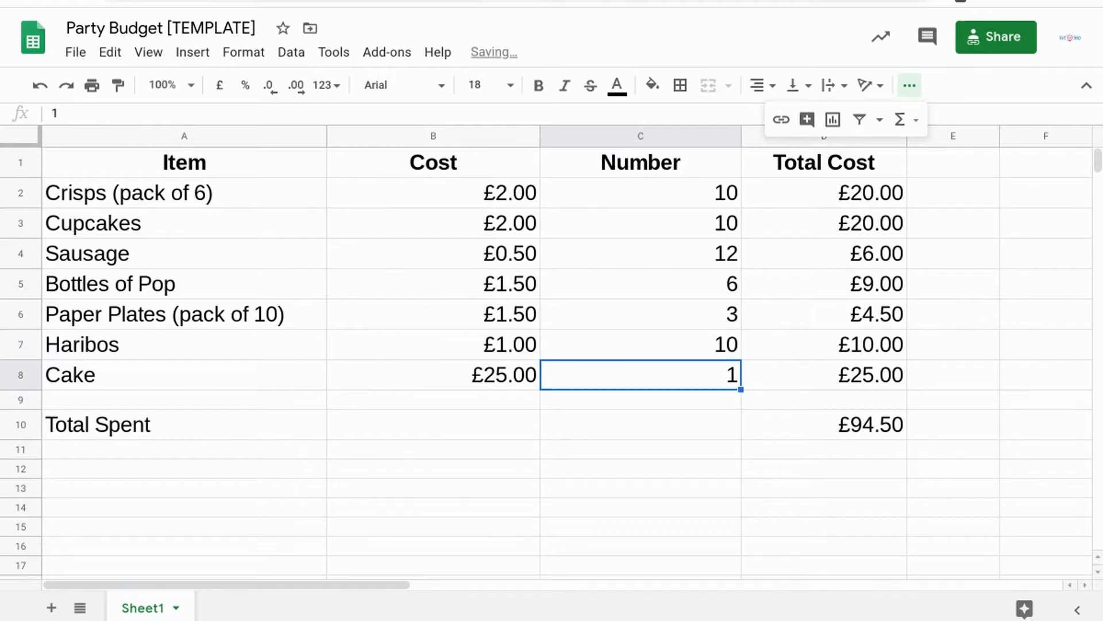